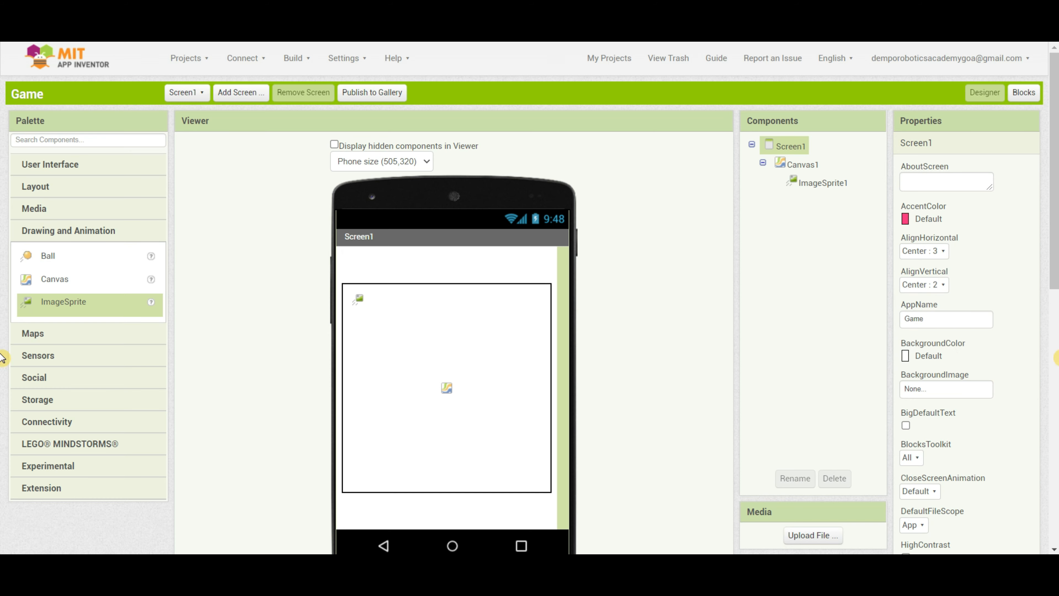
# Make Screen1 scrollable and hide its title.
pyautogui.scroll(-8, 1052, 381)
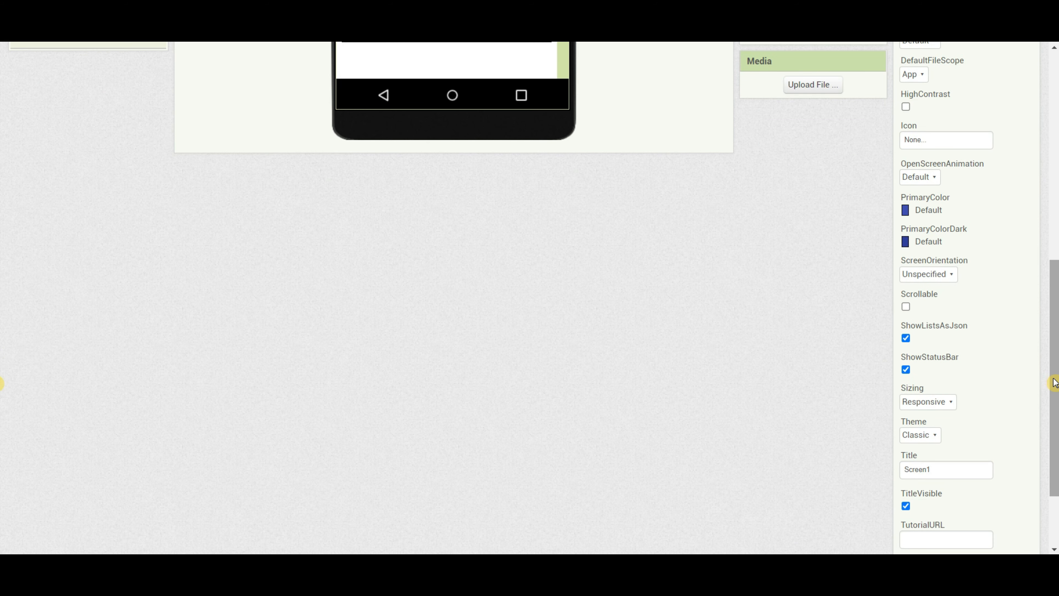
pyautogui.click(906, 307)
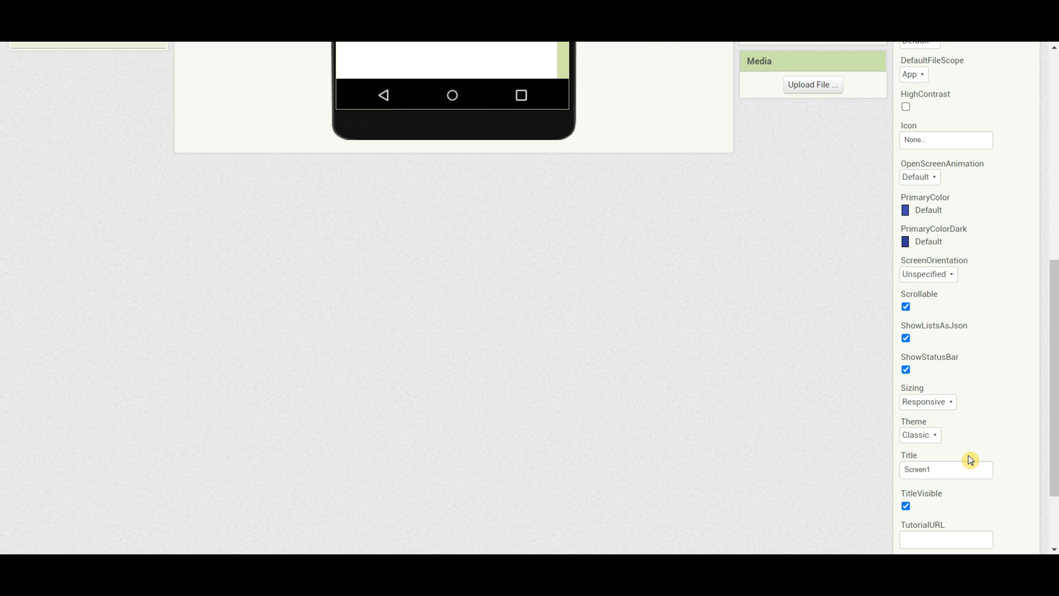
pyautogui.click(908, 507)
pyautogui.scroll(10, 622, 279)
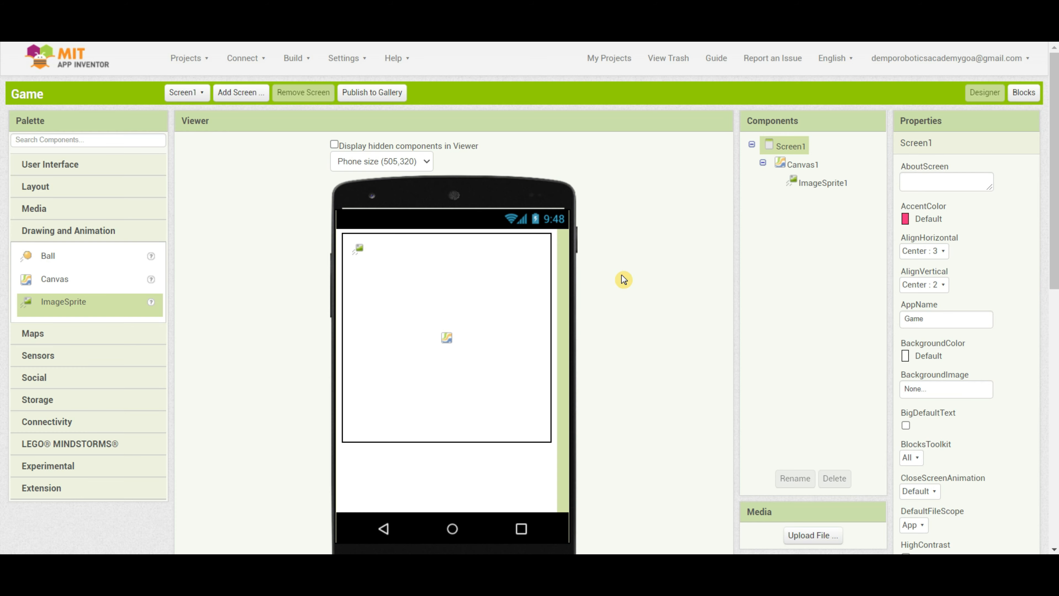
# Add a TableArrangement below the canvas and set its number of rows to 4.
pyautogui.click(36, 186)
pyautogui.moveTo(66, 258); pyautogui.dragTo(498, 480)
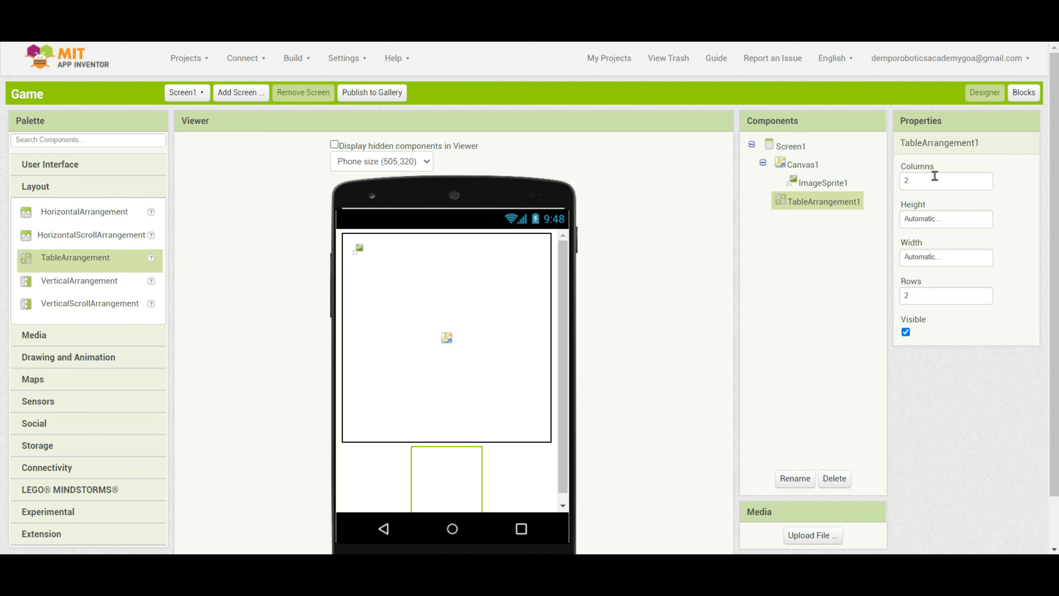
pyautogui.click(919, 294)
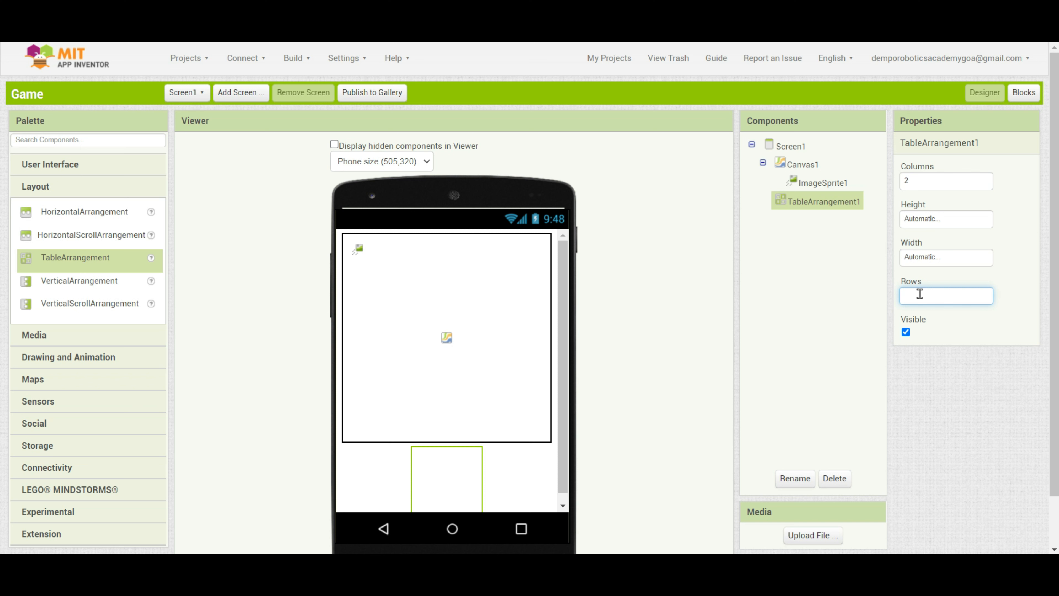
pyautogui.write('4')
# Upload BeeImage.jpg and use it as the picture of the image sprite on the canvas.
pyautogui.click(358, 249)
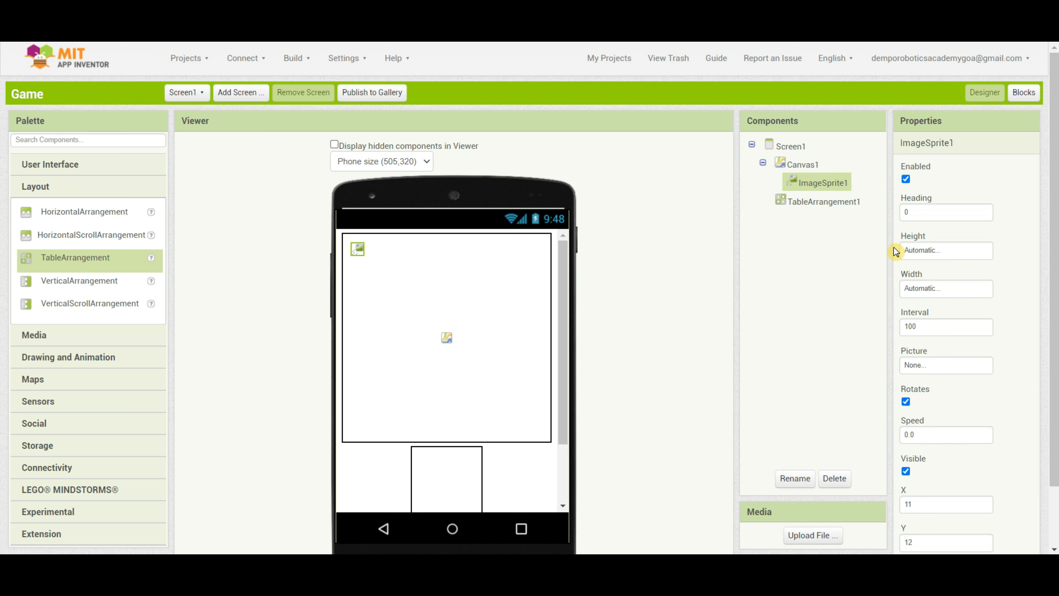
pyautogui.click(917, 365)
pyautogui.click(934, 480)
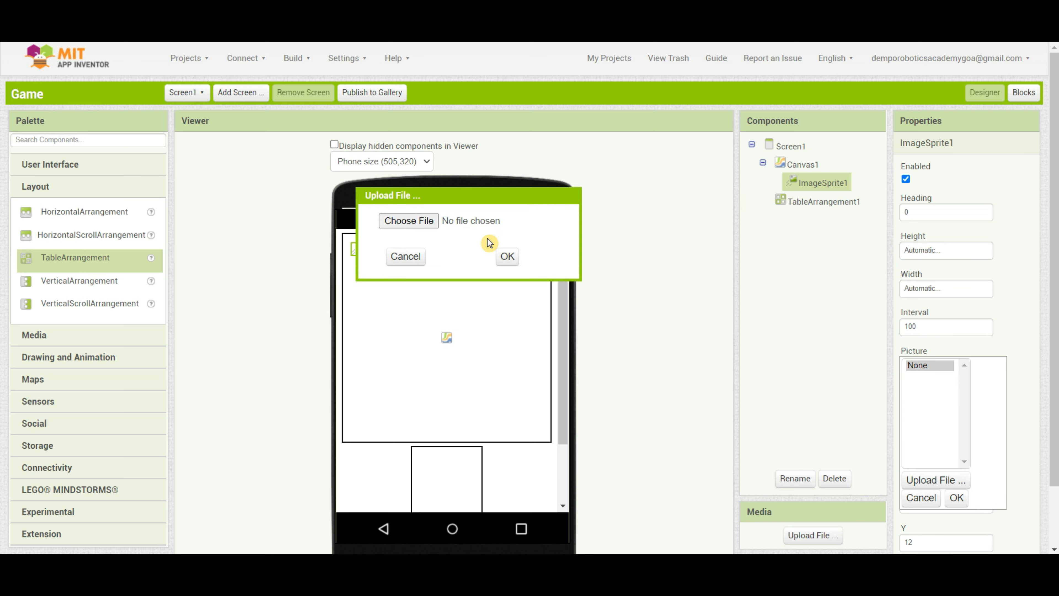
pyautogui.click(431, 220)
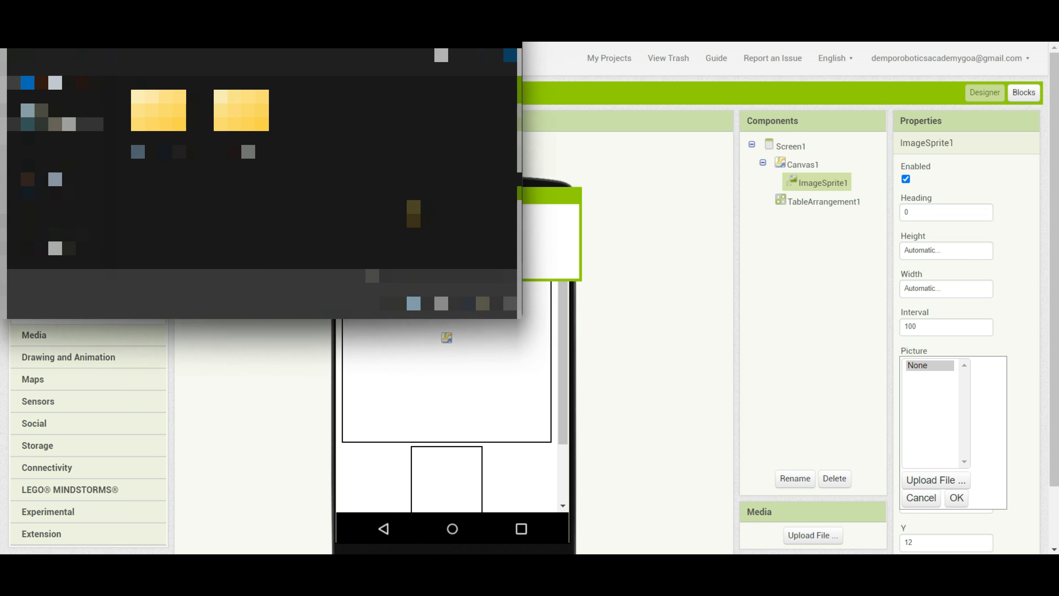
pyautogui.doubleClick(241, 110)
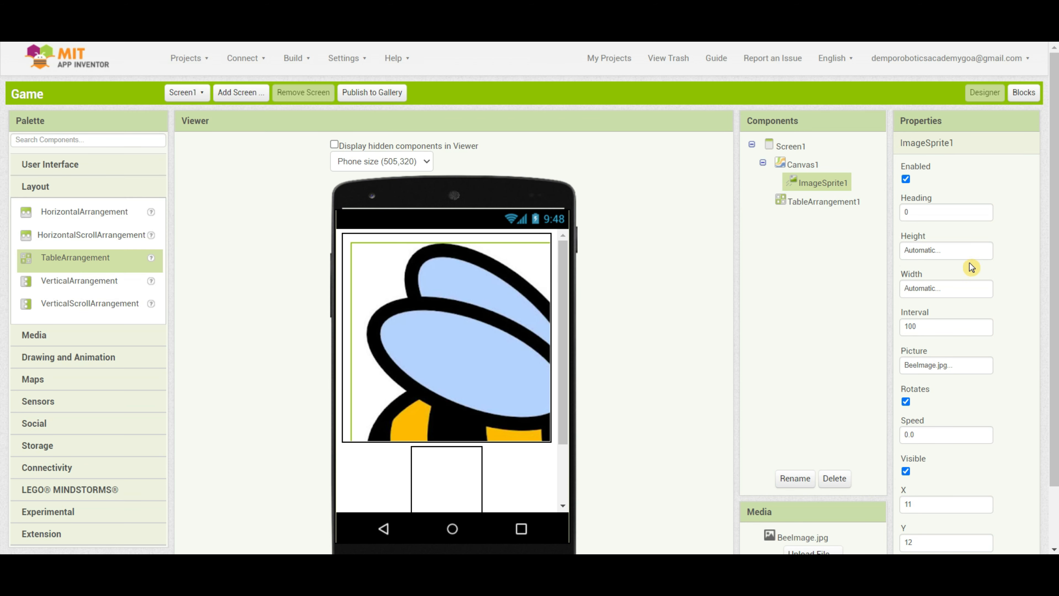
# Set the bee sprite's height to 50 pixels.
pyautogui.click(942, 253)
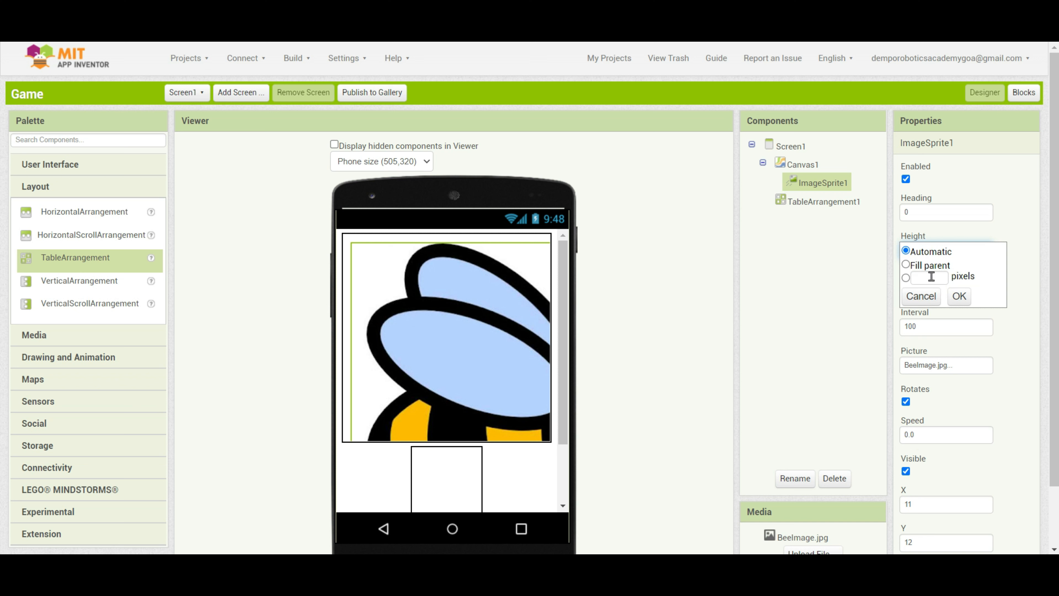
pyautogui.click(931, 276)
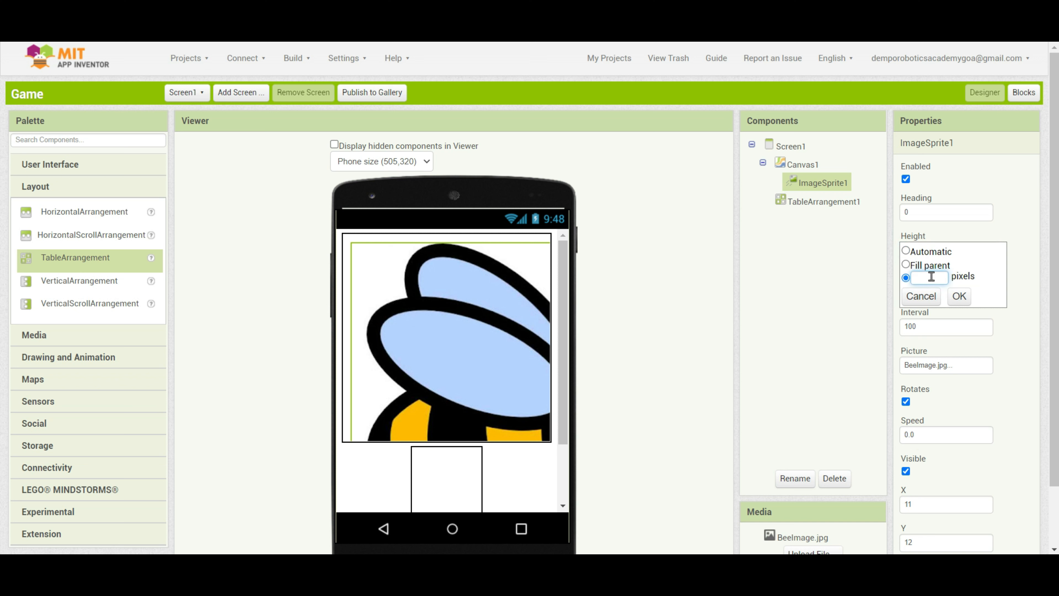
pyautogui.write('50')
pyautogui.click(959, 296)
# Upload GrassImage.jpeg and use it as the background image of Canvas1.
pyautogui.click(802, 164)
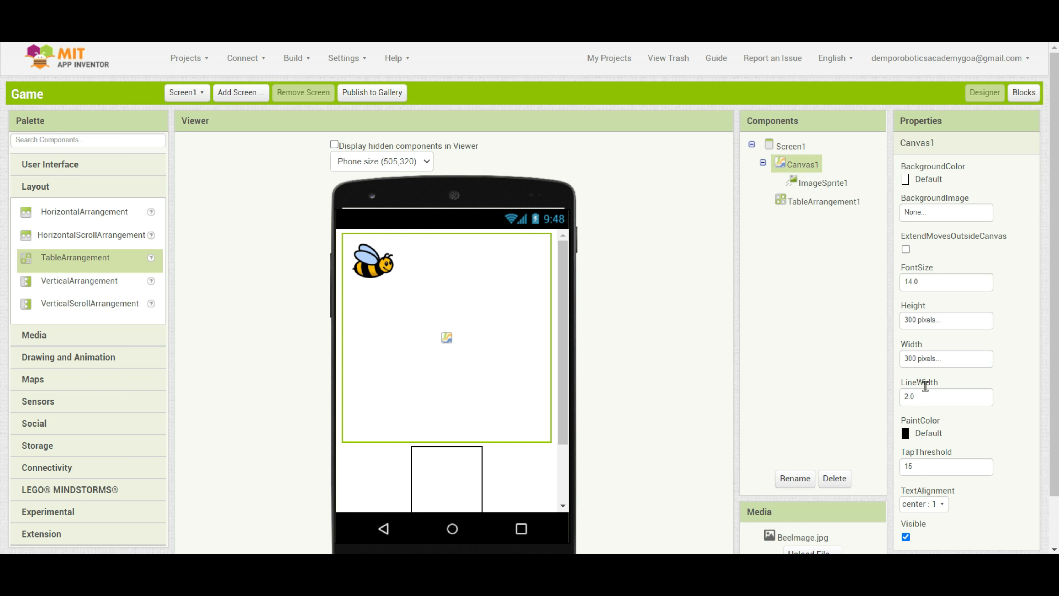
pyautogui.click(974, 213)
pyautogui.click(933, 329)
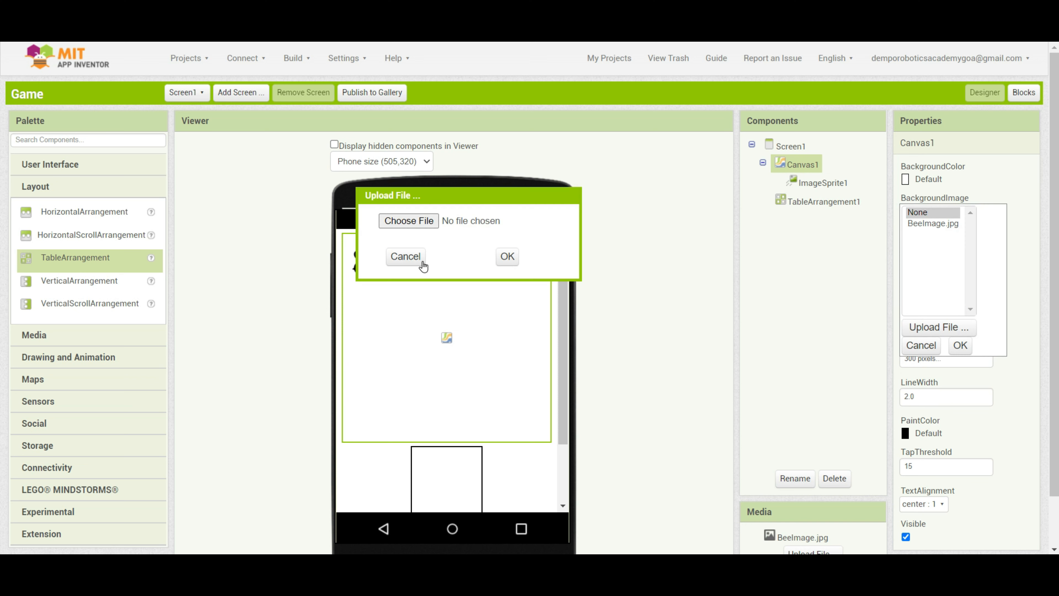
pyautogui.click(413, 224)
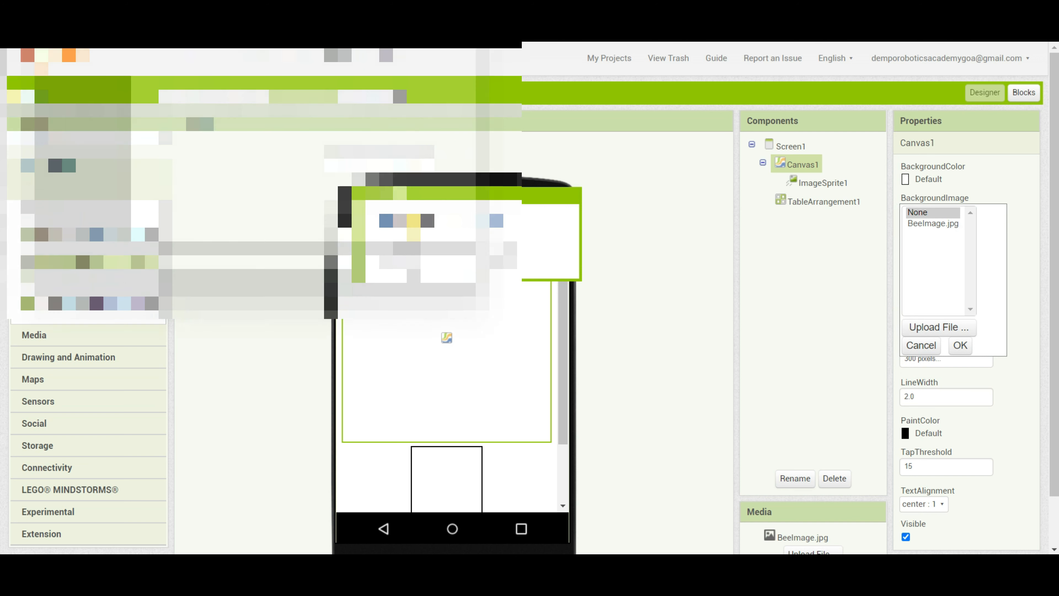
pyautogui.doubleClick(241, 117)
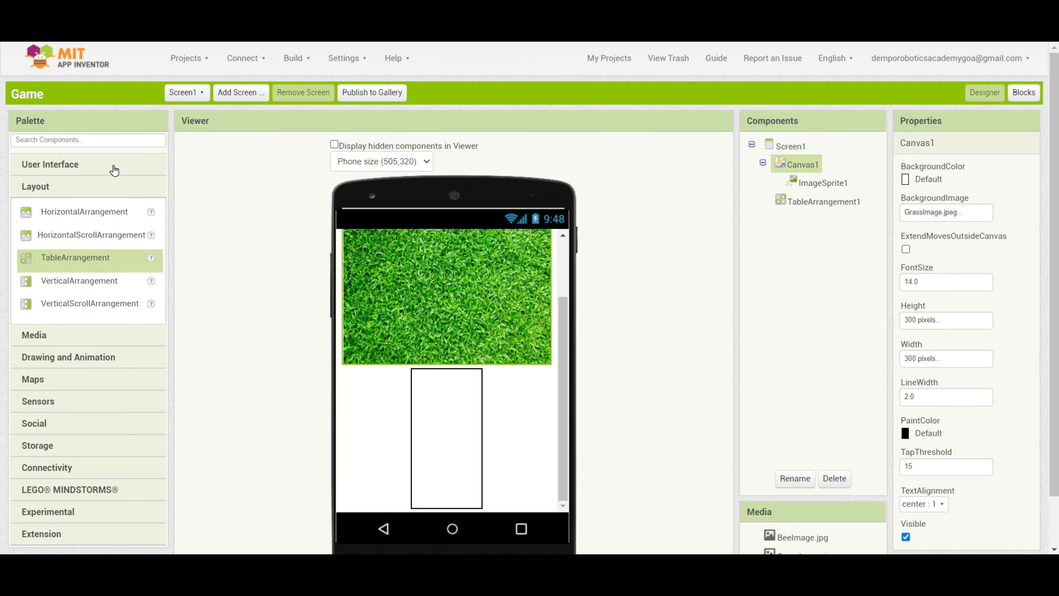
# Place four labels in the first column of the table arrangement, one in each row.
pyautogui.click(109, 165)
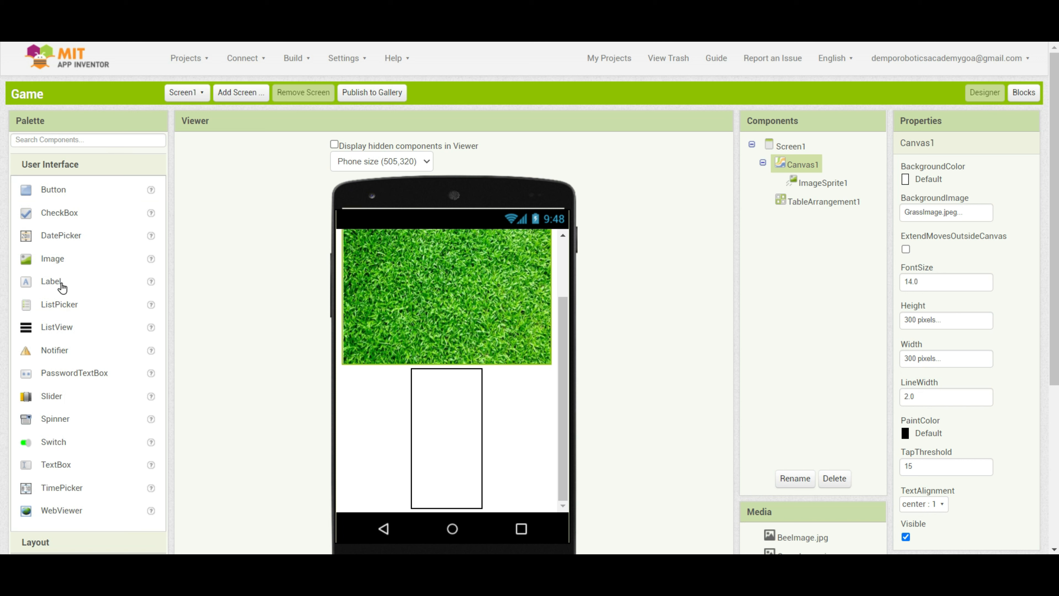
pyautogui.moveTo(62, 285); pyautogui.dragTo(433, 383)
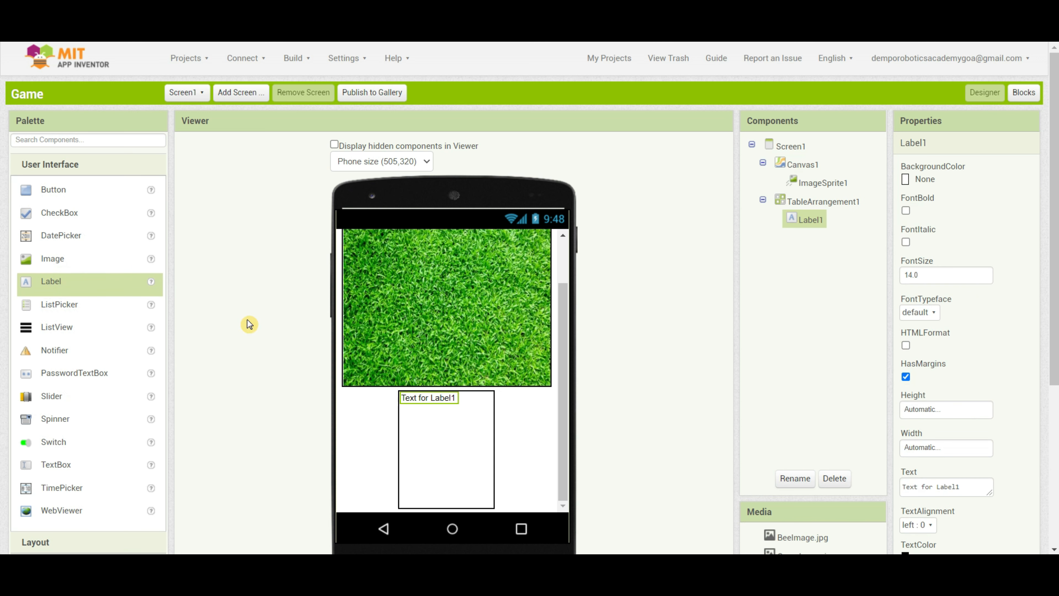
pyautogui.moveTo(112, 297); pyautogui.dragTo(428, 419)
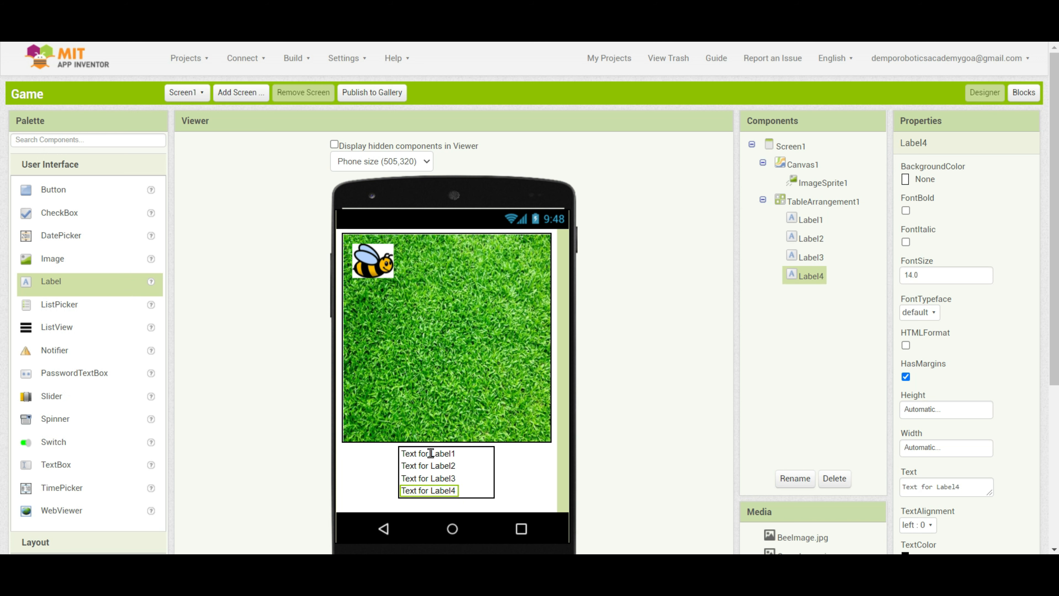
# Set Label1's font size to 20 and its background colour to Red.
pyautogui.click(429, 453)
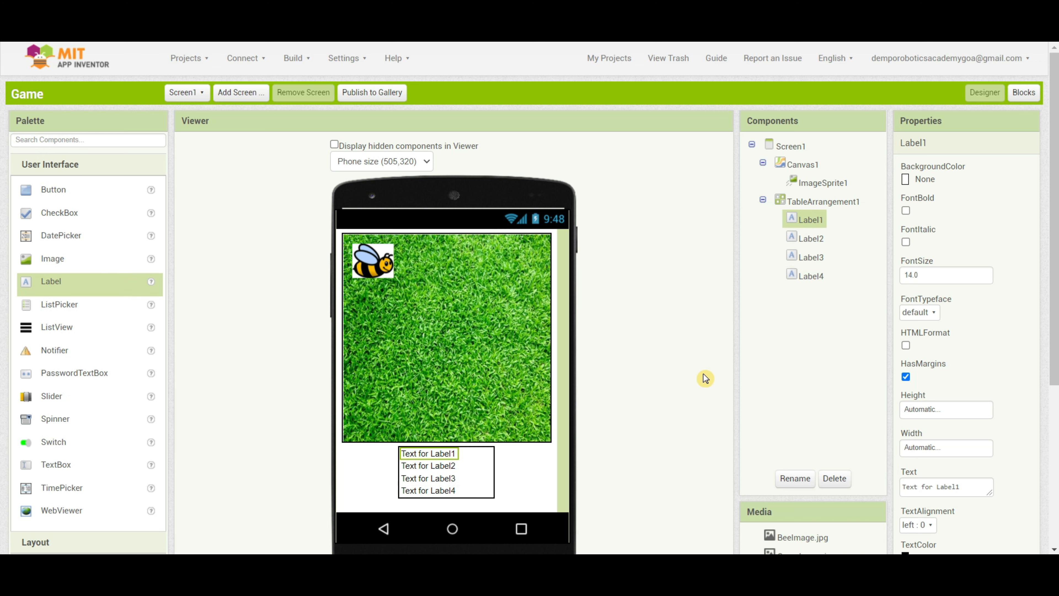
pyautogui.click(942, 272)
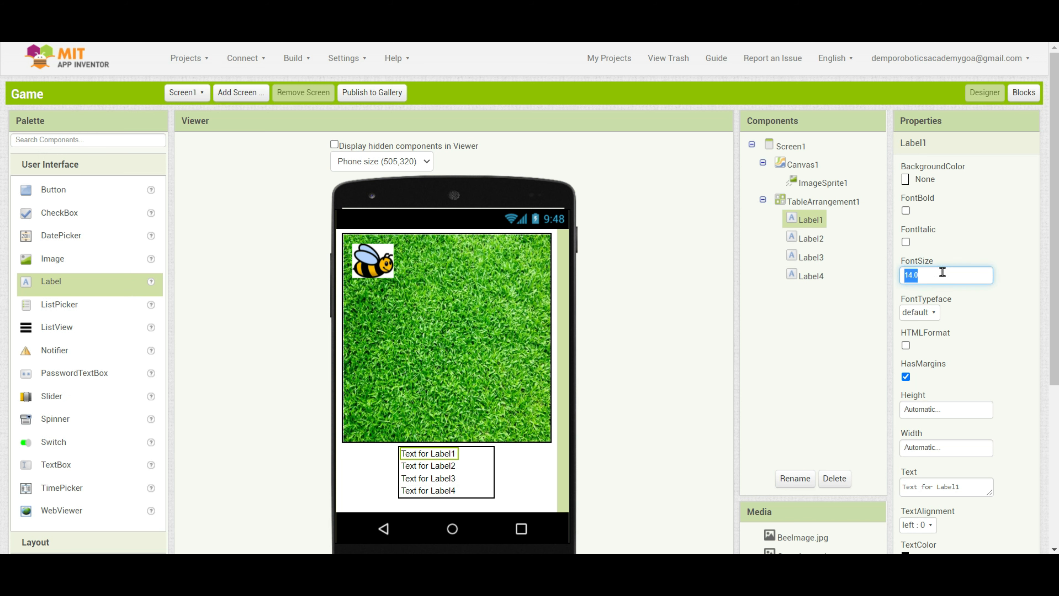
pyautogui.write('20')
pyautogui.click(906, 179)
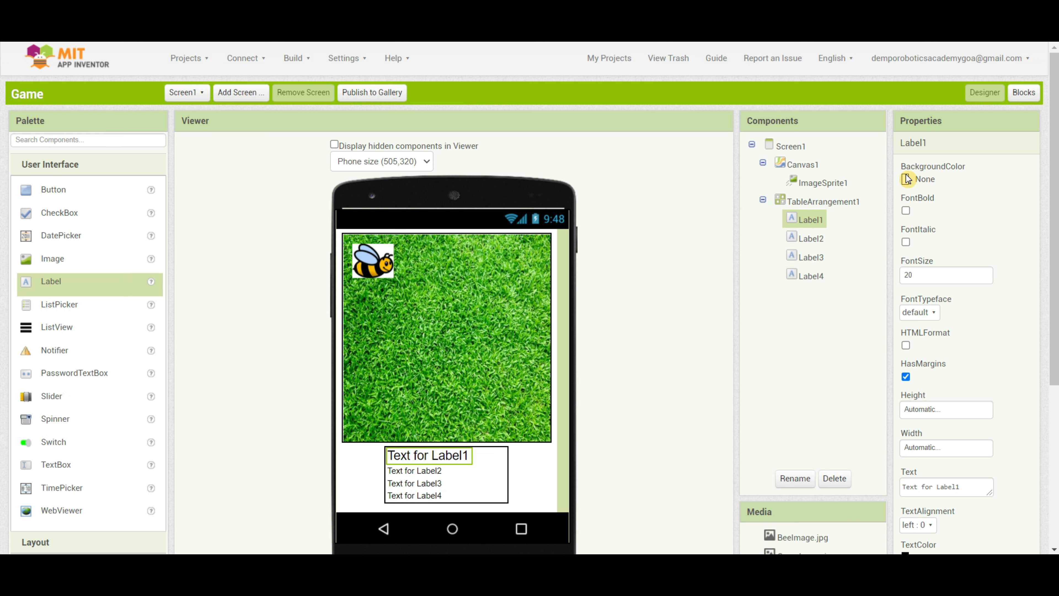
pyautogui.click(925, 405)
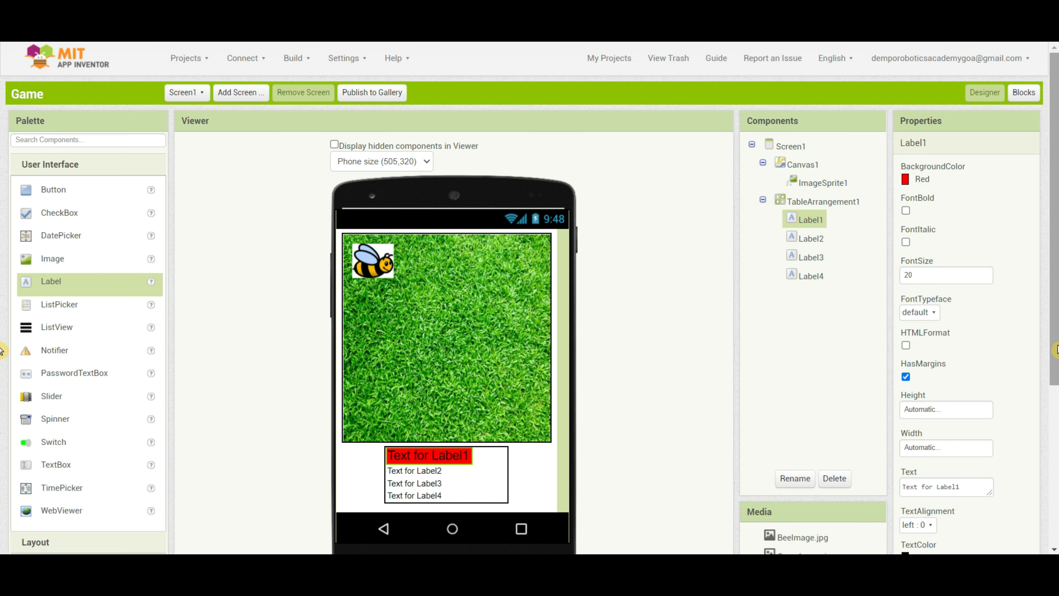
# Give Label1 cyan, centred, bold text and style the other three labels the same way as Label1.
pyautogui.scroll(-5, 1000, 459)
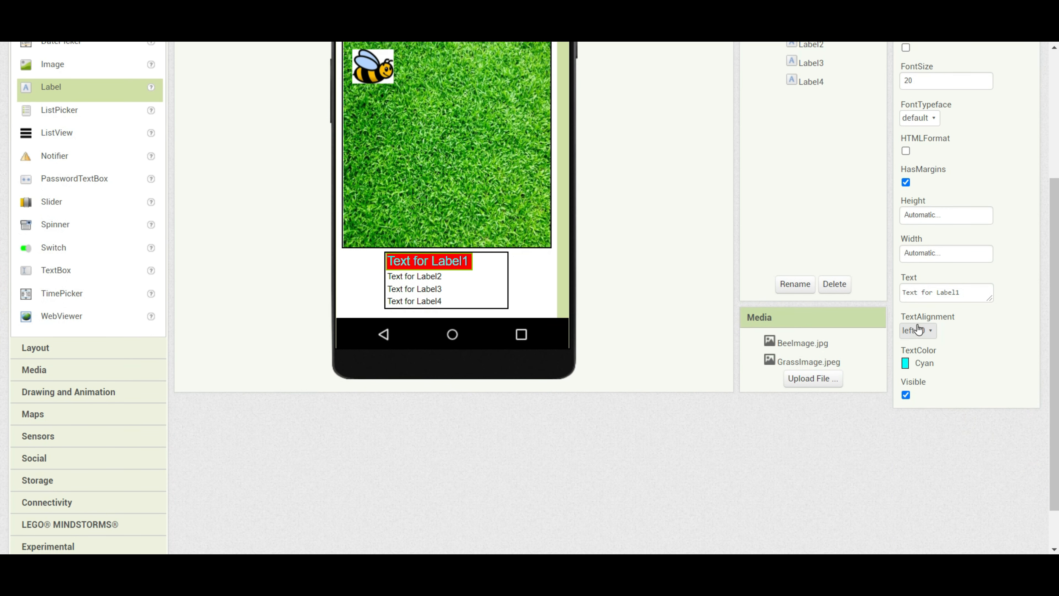
pyautogui.click(917, 329)
pyautogui.click(924, 369)
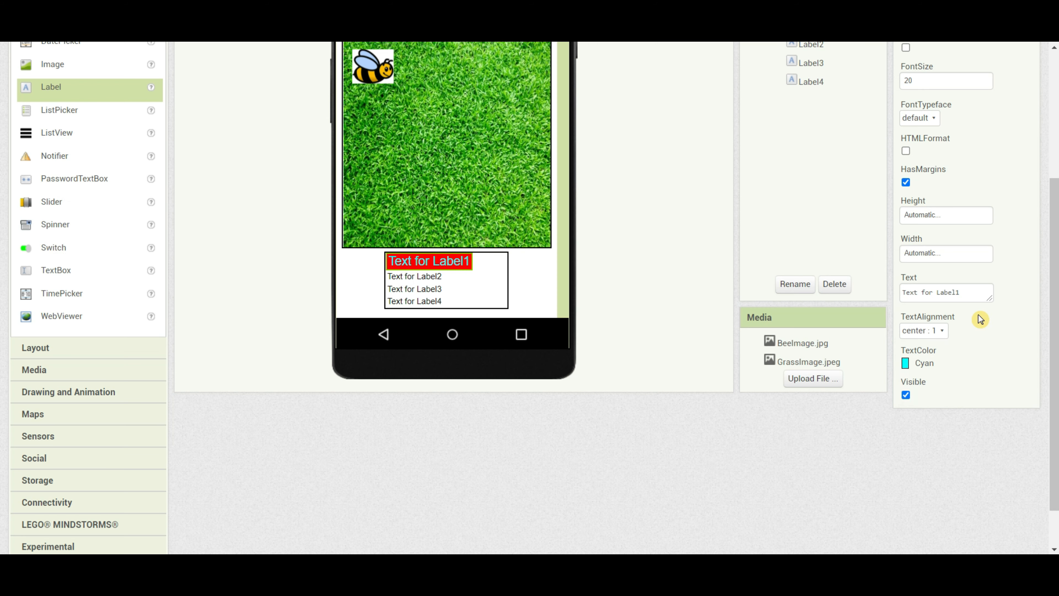
pyautogui.scroll(5, 976, 246)
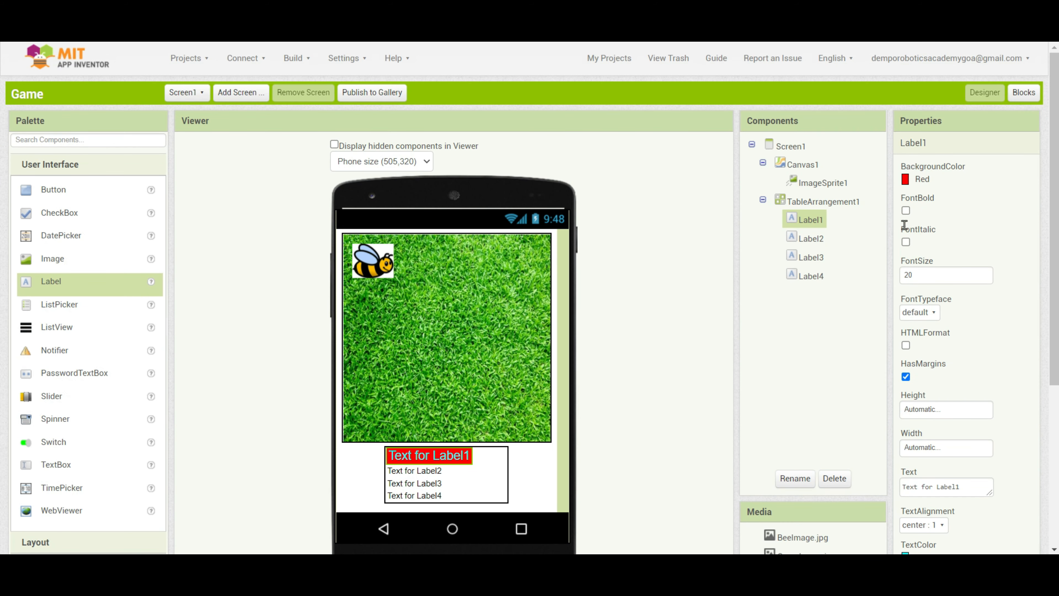
pyautogui.click(905, 210)
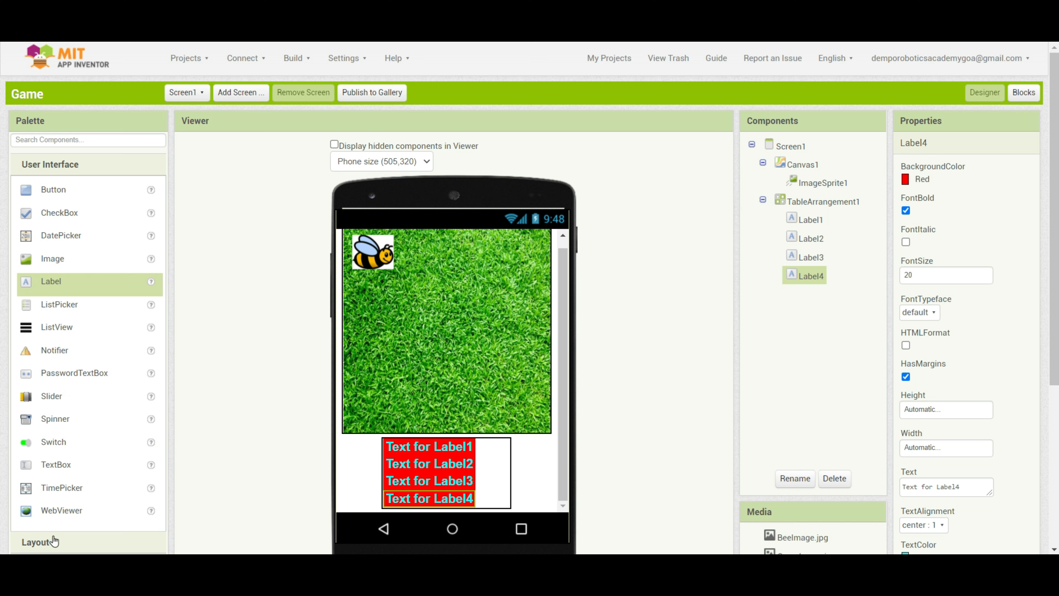
# Place four text boxes in the second column of the table arrangement, one beside each label.
pyautogui.click(54, 541)
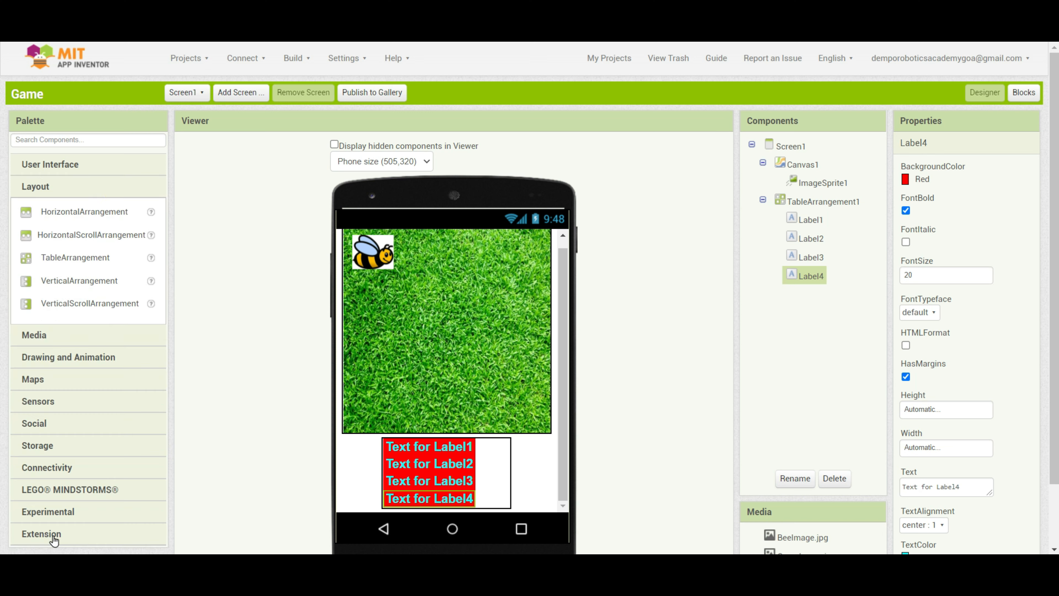
pyautogui.click(64, 166)
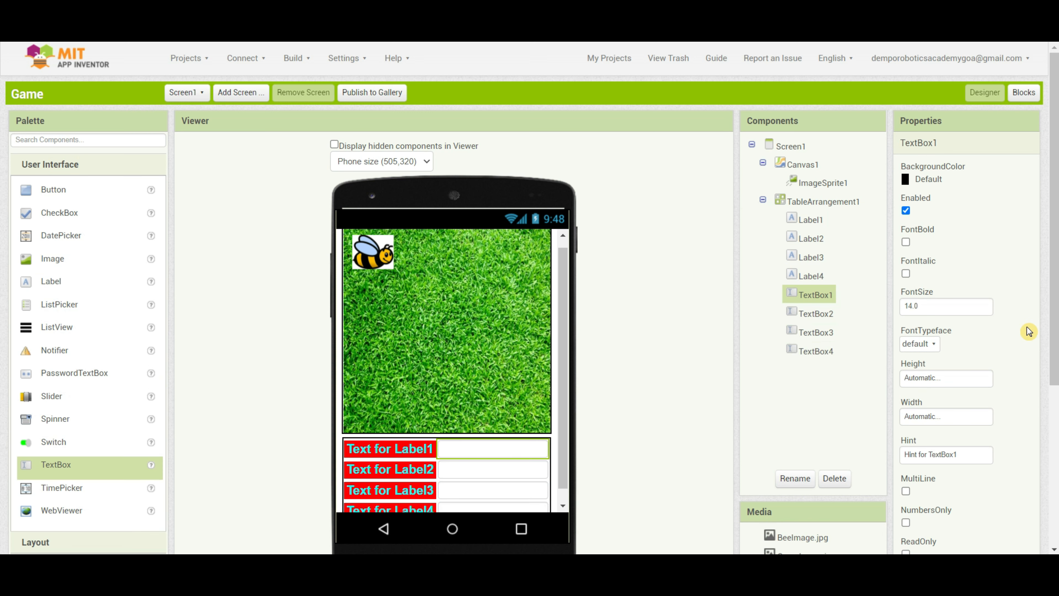
# Set the font size of the four text boxes to 20 and clear their hint texts.
pyautogui.click(967, 307)
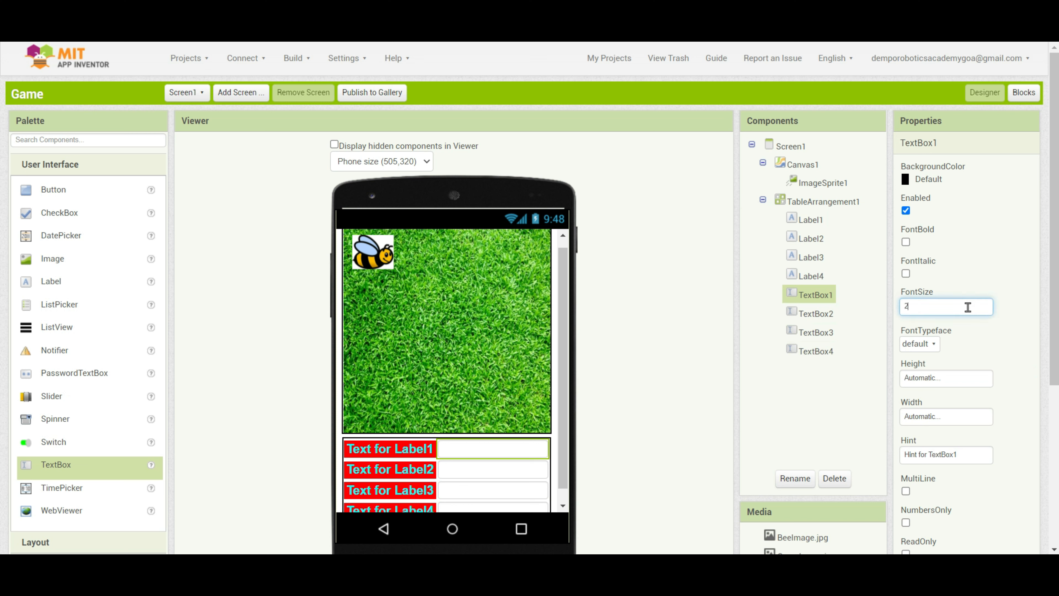
pyautogui.click(941, 454)
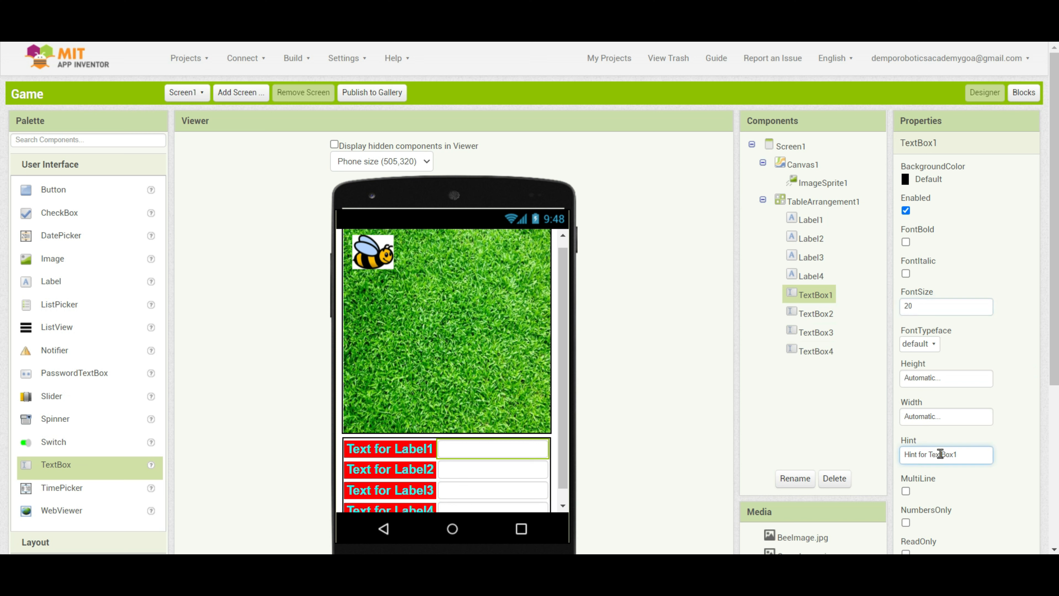
pyautogui.hotkey('ctrl', 'a')
pyautogui.press('BackSpace')
pyautogui.click(476, 471)
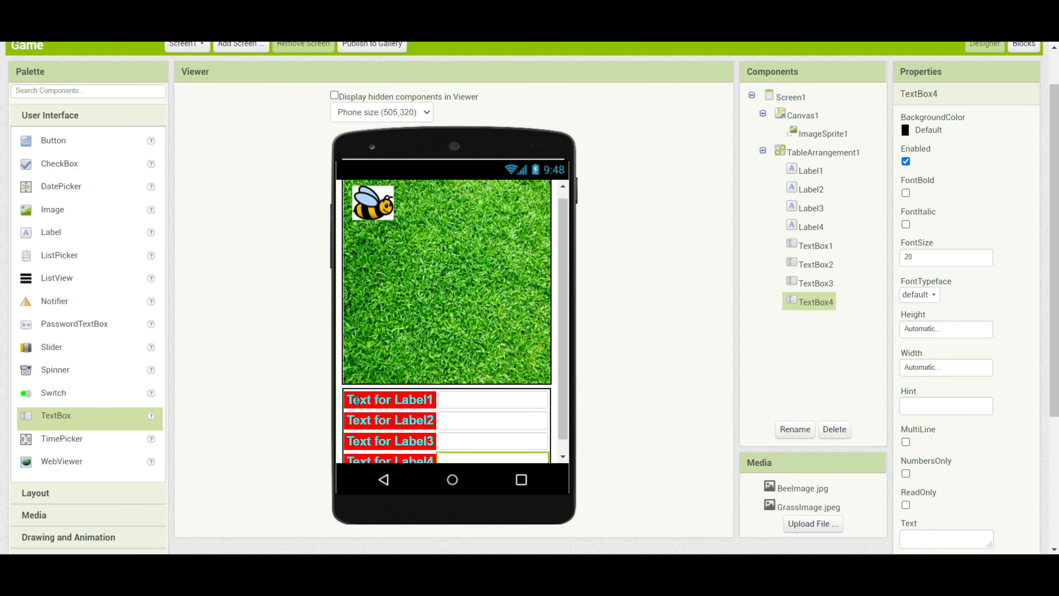
# Change the text of Label1 to "Hit Score :-".
pyautogui.click(356, 400)
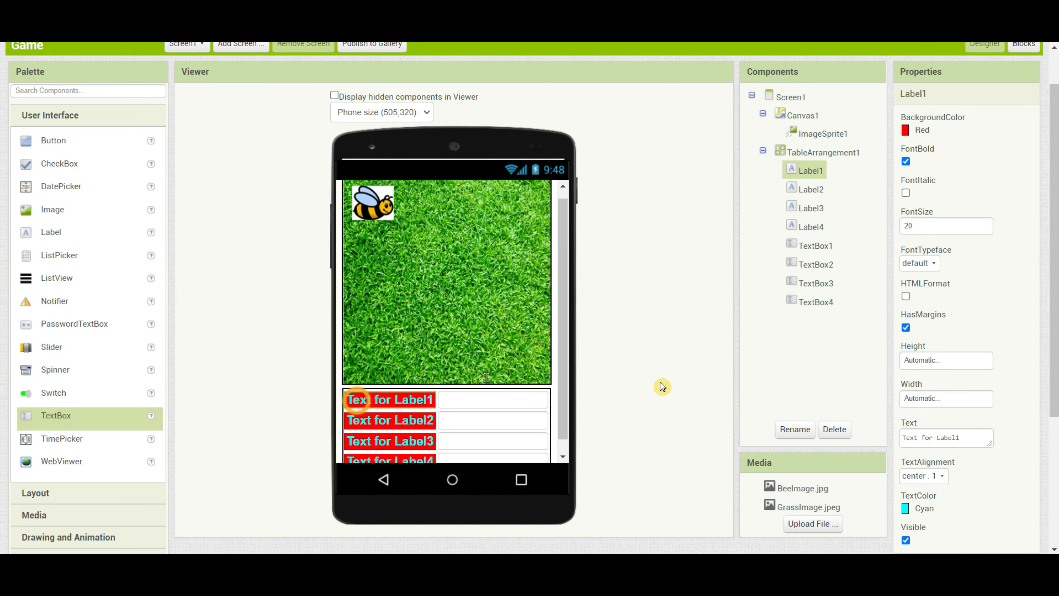
pyautogui.doubleClick(954, 438)
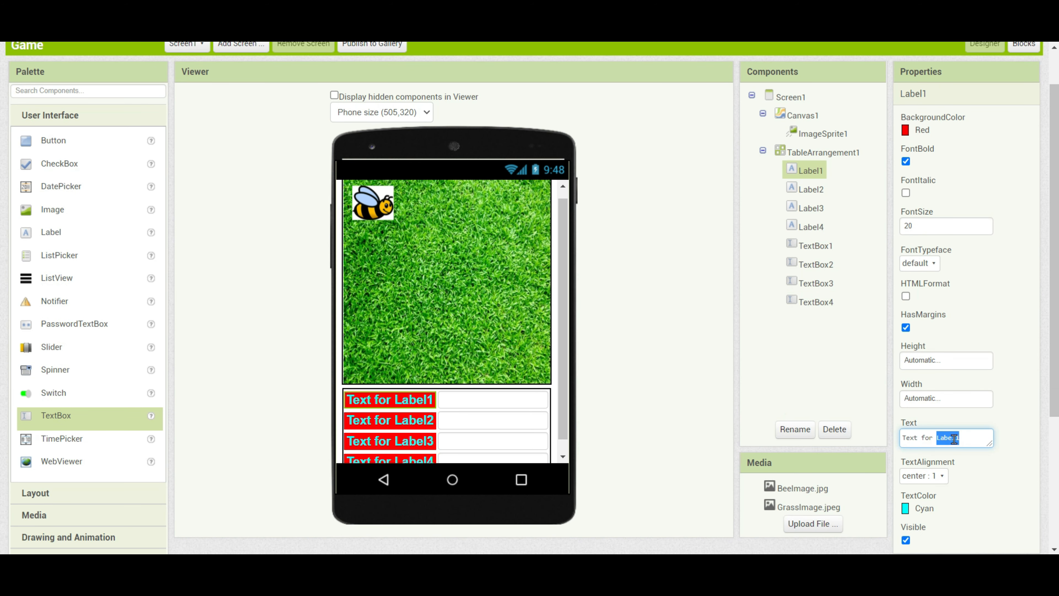
pyautogui.write('Hit Score :-')
# Change the text of Label2 to "Miss Score :-".
pyautogui.click(371, 420)
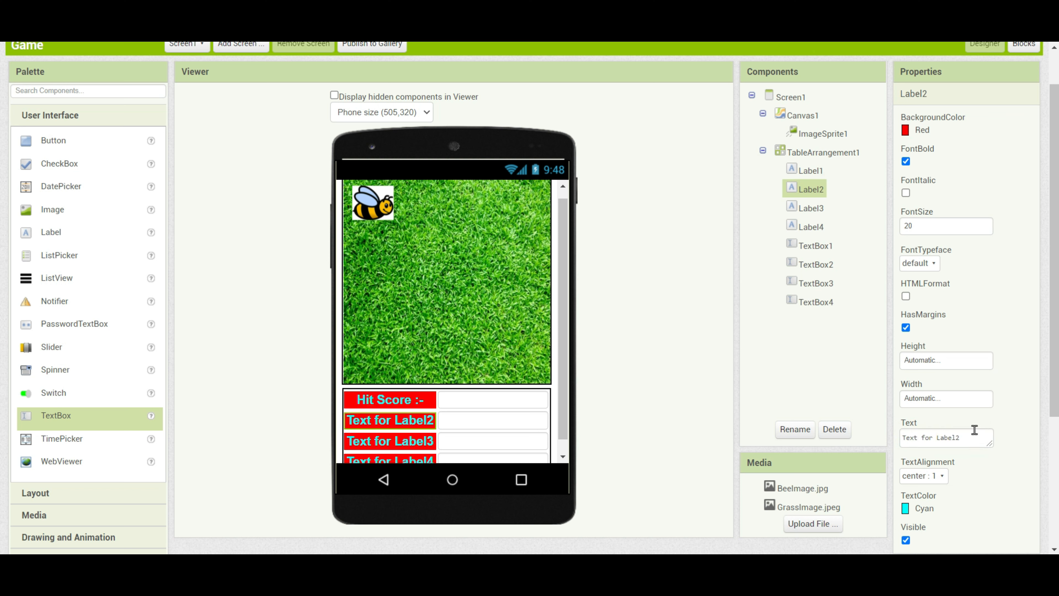
pyautogui.tripleClick(968, 434)
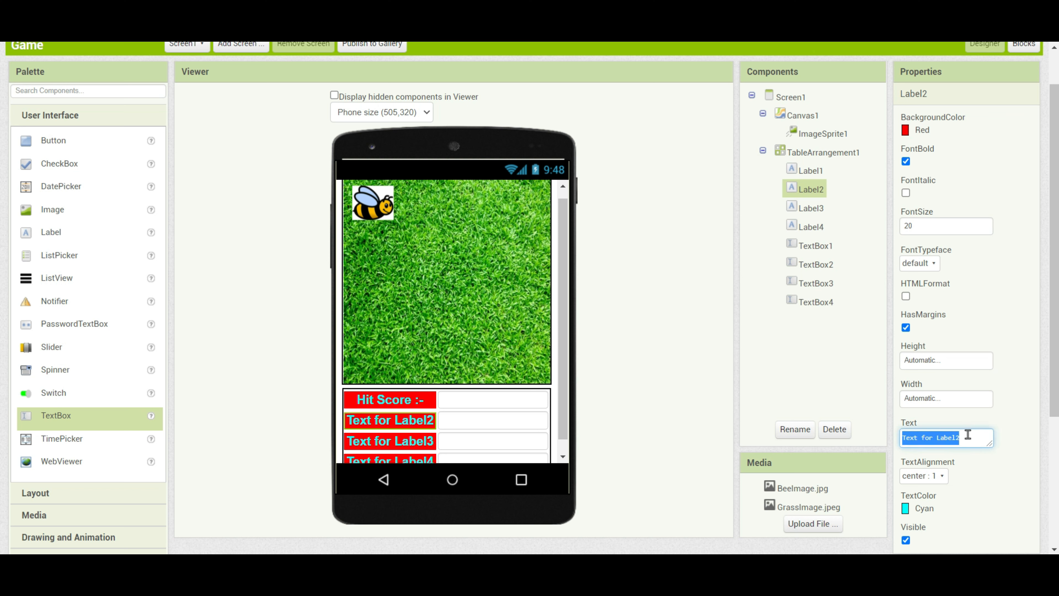
pyautogui.write('Miss Score :-')
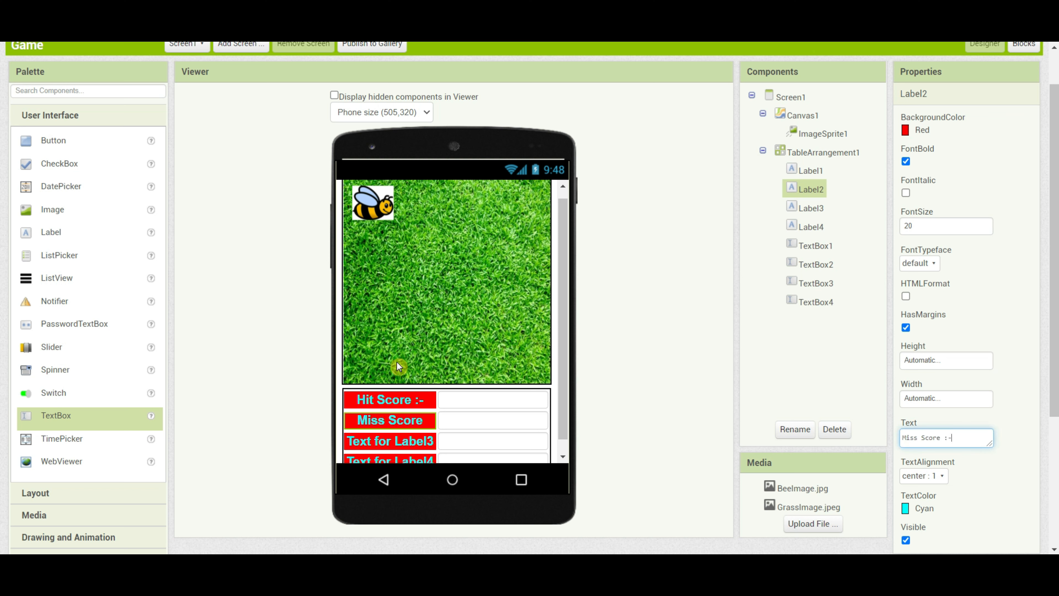
# Change the text of Label3 to "Final Score :-" and replace the default text of Label4.
pyautogui.click(421, 443)
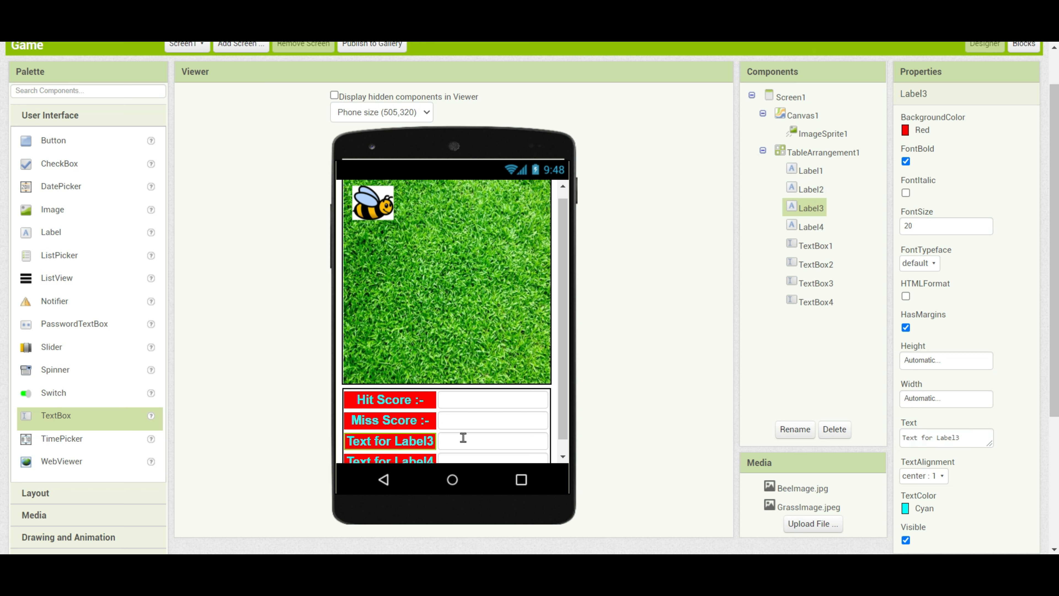
pyautogui.click(937, 441)
pyautogui.write('Final')
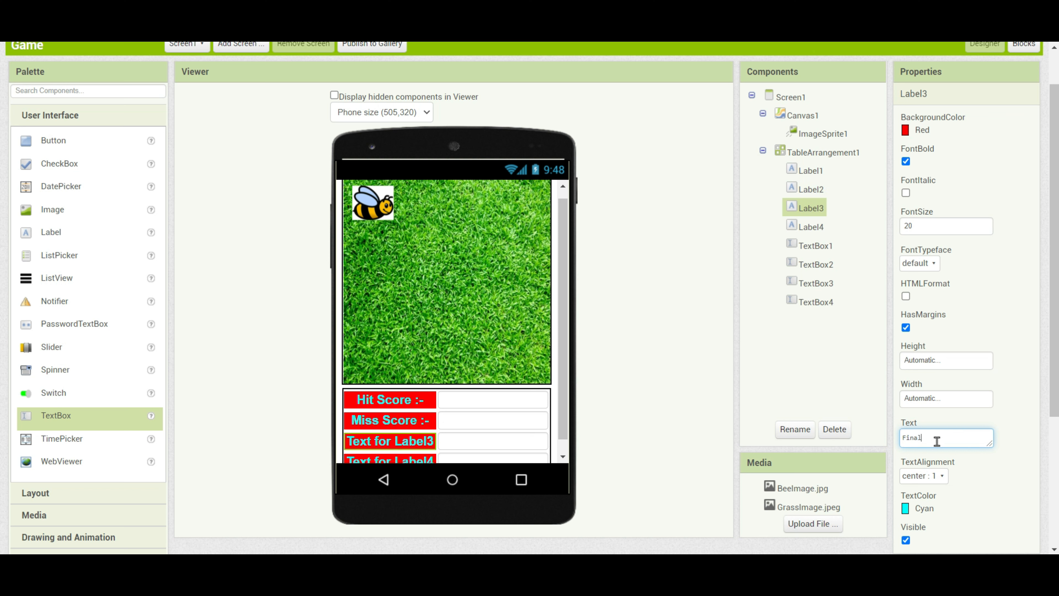
pyautogui.write(' Score :-')
pyautogui.press('Return')
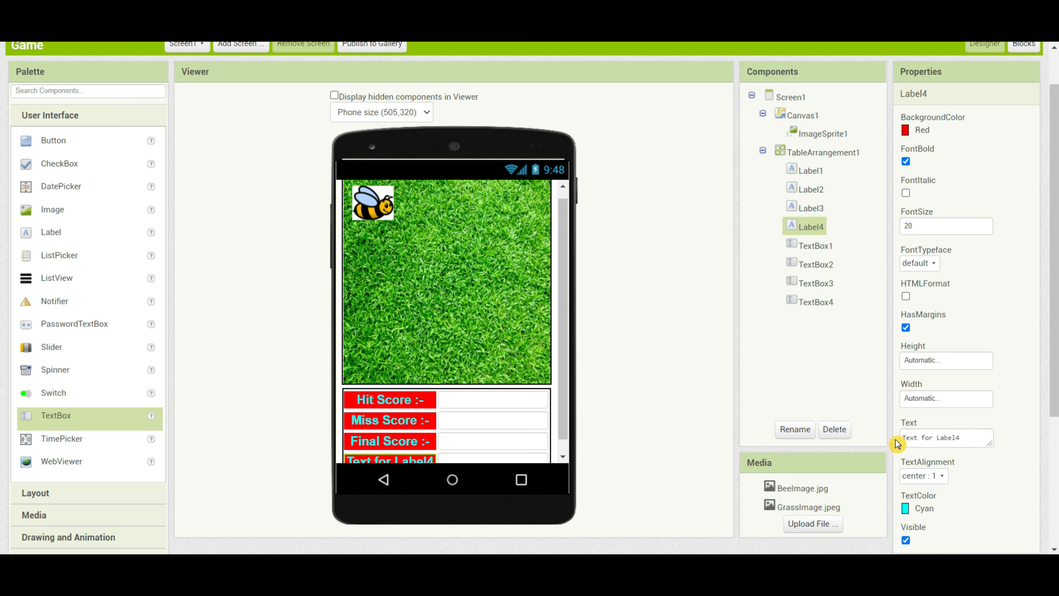
pyautogui.click(900, 441)
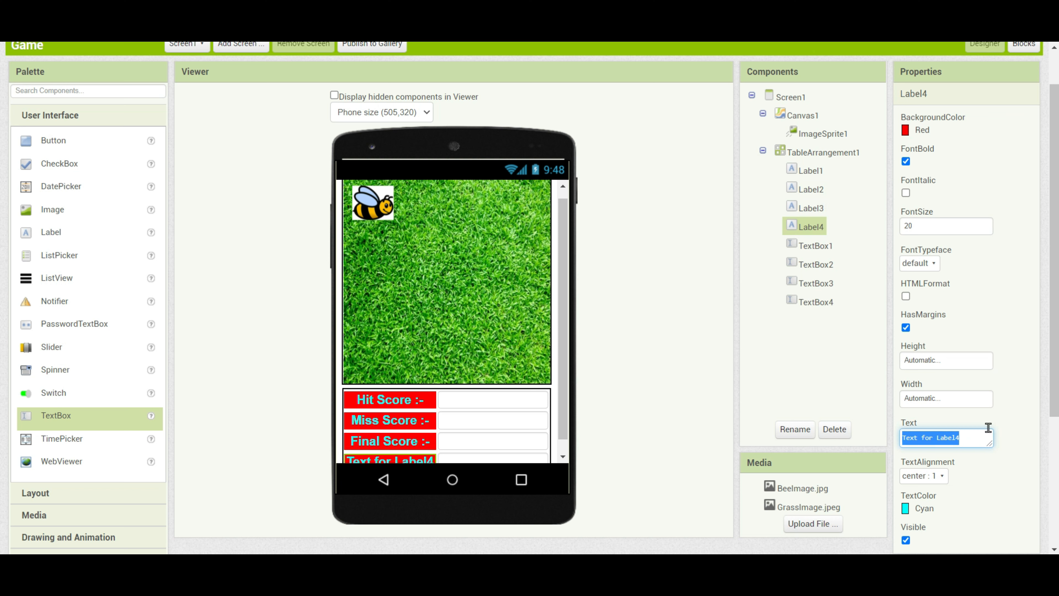
pyautogui.write('R')
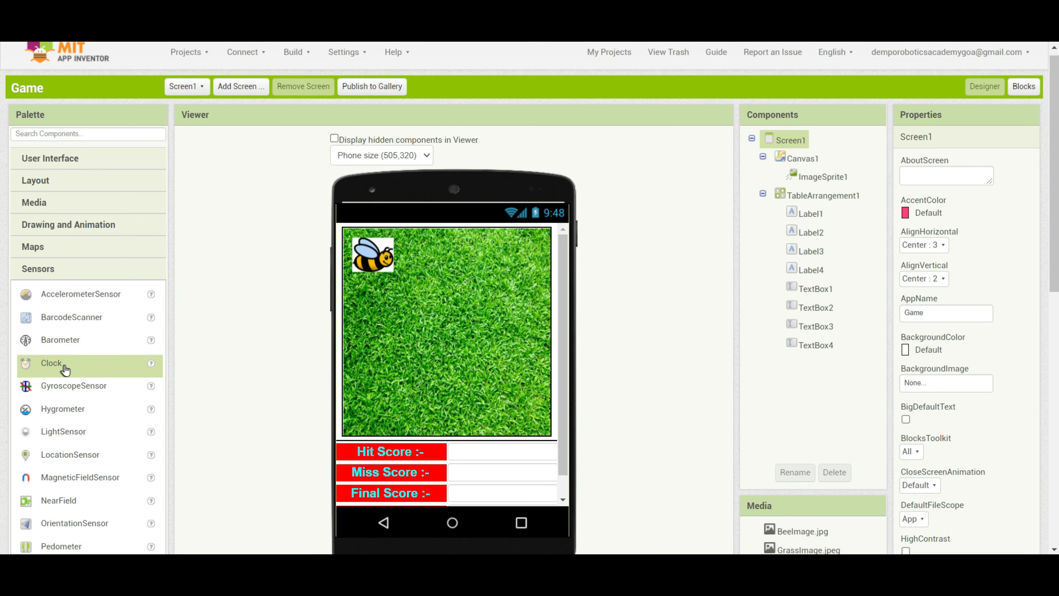
# Add a Clock sensor and a Notifier to Screen1 as non-visible components.
pyautogui.moveTo(64, 369); pyautogui.dragTo(484, 295)
pyautogui.click(129, 163)
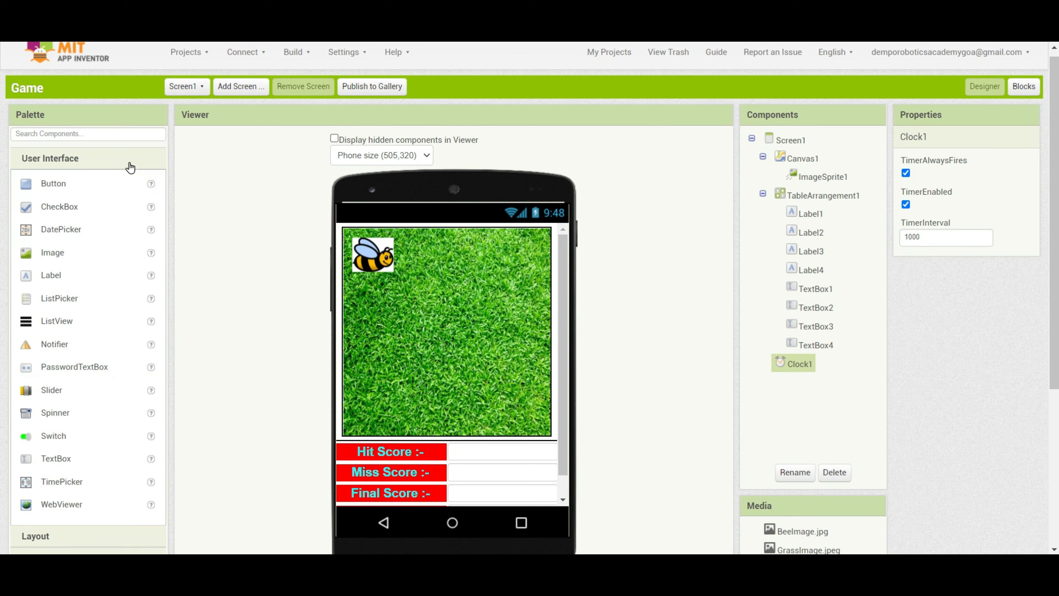
pyautogui.moveTo(68, 351); pyautogui.dragTo(268, 368)
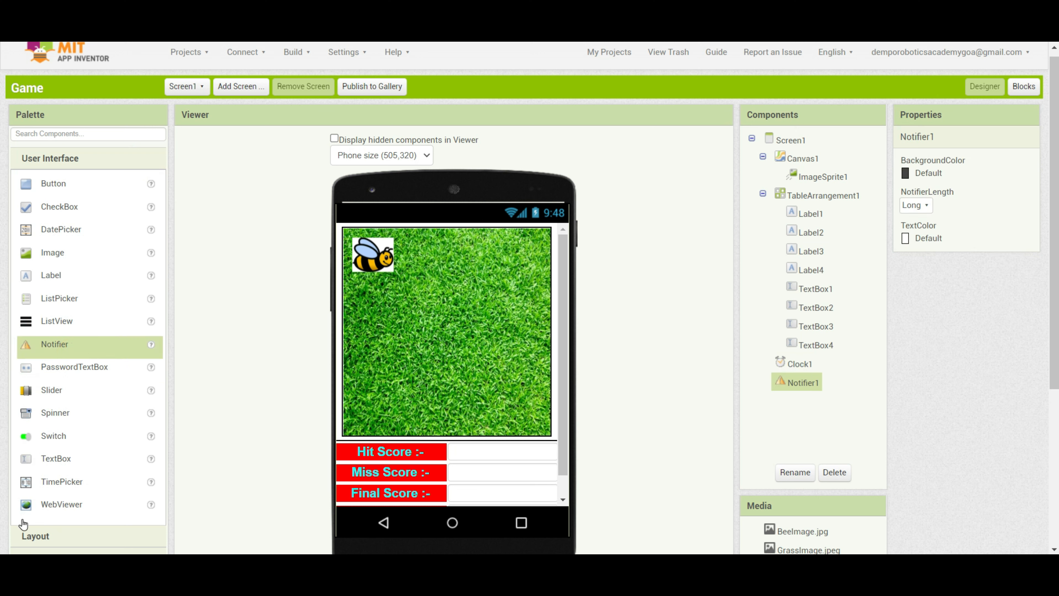
# Add a vertical arrangement above the canvas and move the canvas and the table arrangement into it.
pyautogui.click(50, 538)
pyautogui.moveTo(63, 274); pyautogui.dragTo(394, 233)
pyautogui.moveTo(466, 310); pyautogui.dragTo(459, 250)
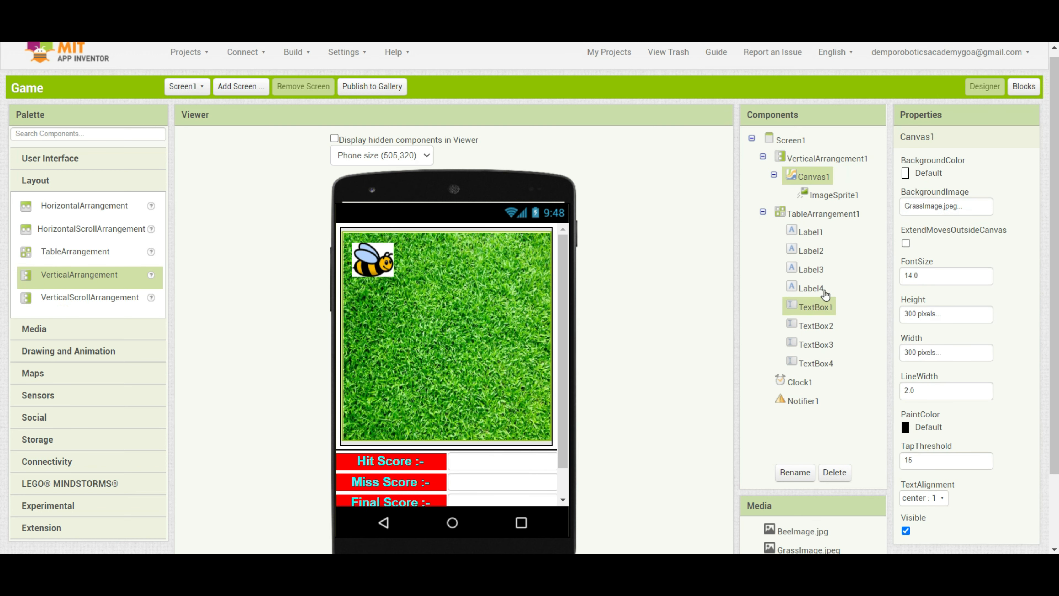
pyautogui.click(819, 214)
pyautogui.moveTo(476, 463); pyautogui.dragTo(548, 403)
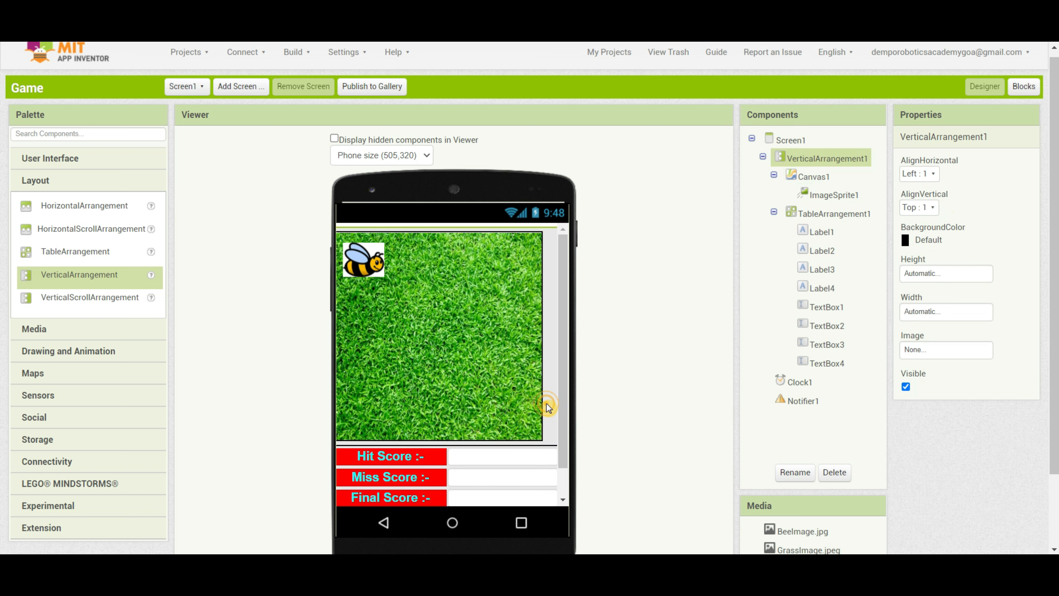
# Centre the vertical arrangement's contents horizontally and vertically and set its background color to None.
pyautogui.click(918, 175)
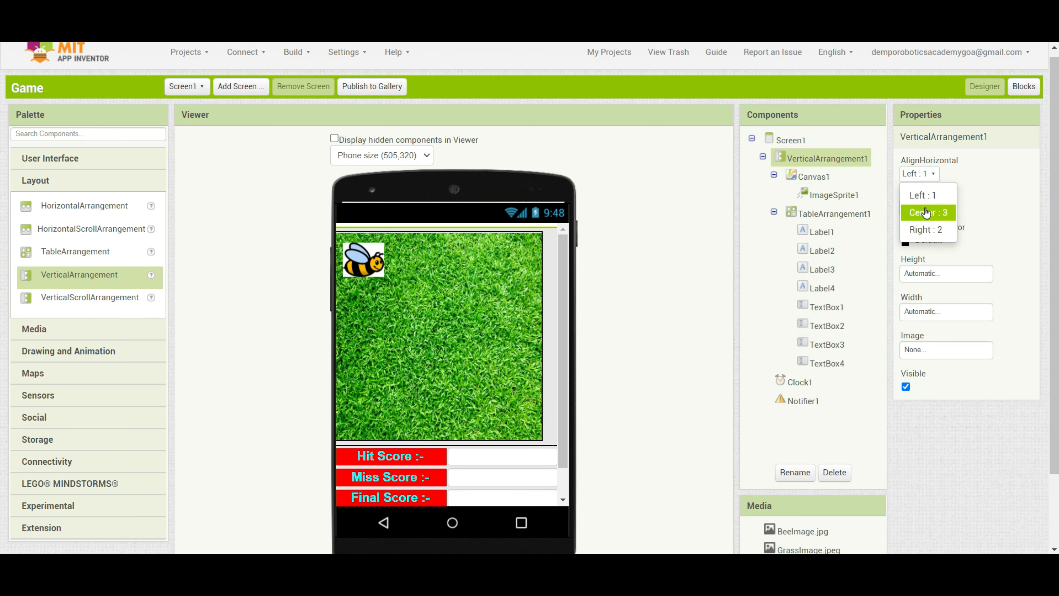
pyautogui.click(925, 213)
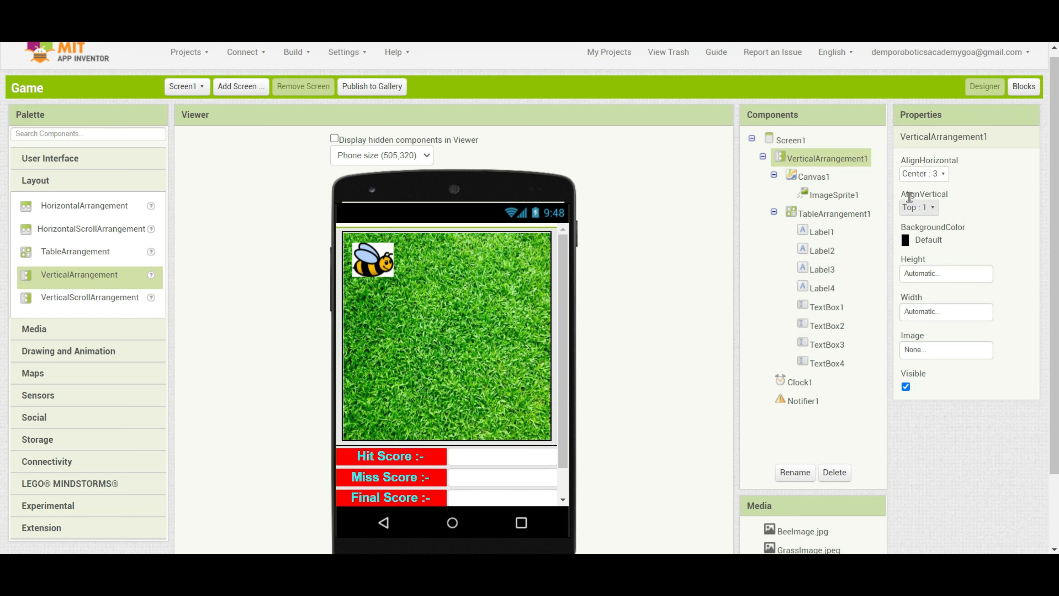
pyautogui.click(919, 207)
pyautogui.click(928, 246)
pyautogui.click(928, 240)
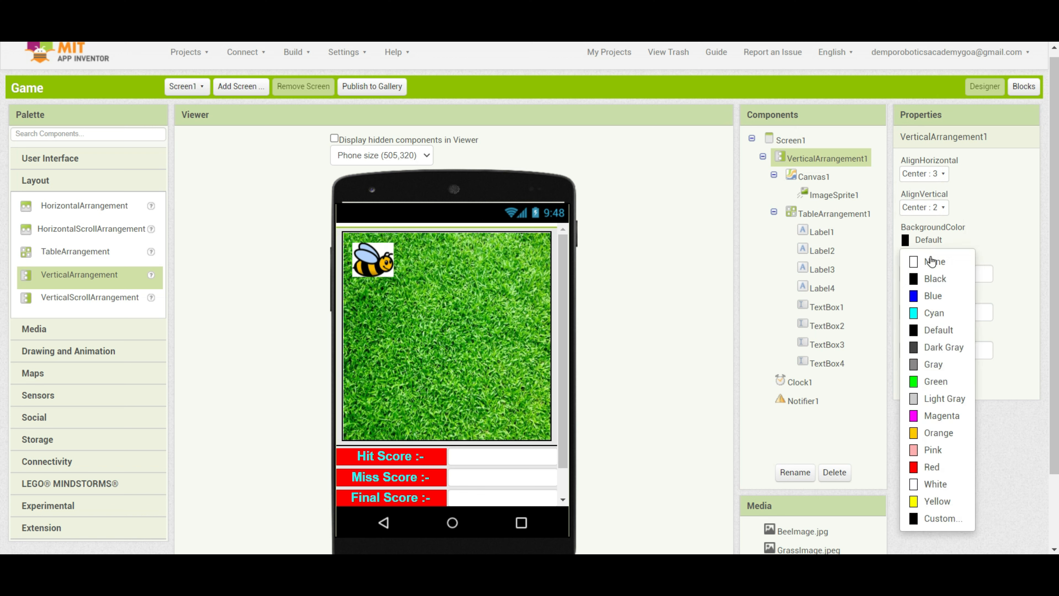
pyautogui.click(931, 262)
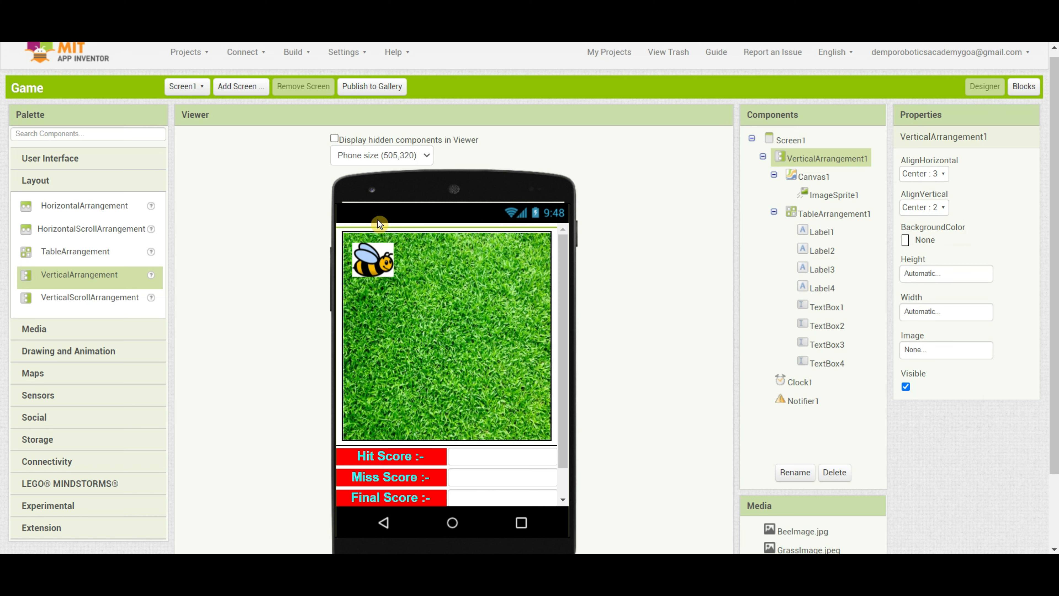
# Add a button above the vertical arrangement and set its text to "Play".
pyautogui.click(128, 156)
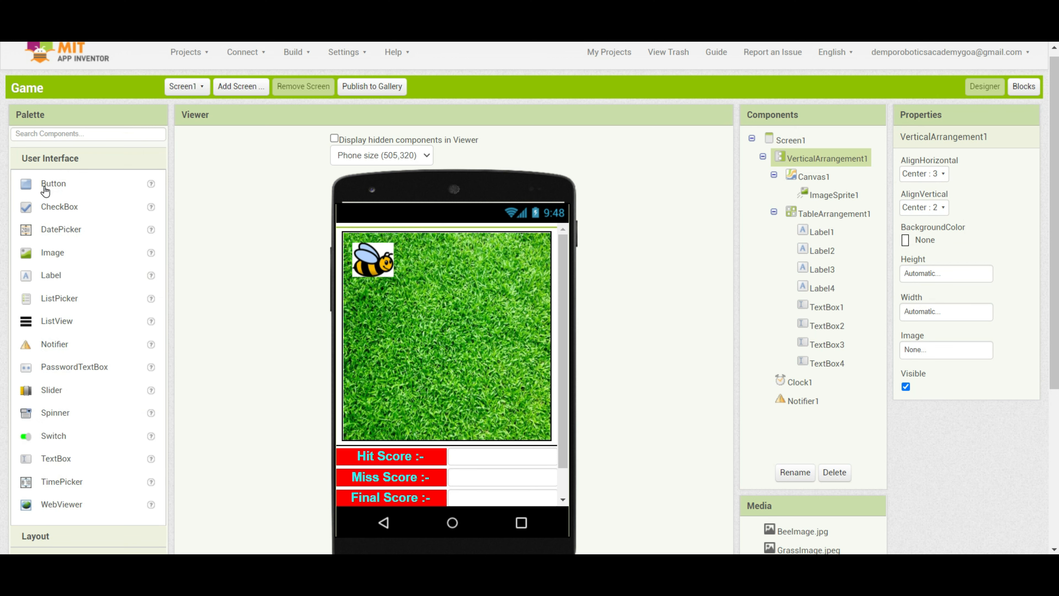
pyautogui.moveTo(45, 191); pyautogui.dragTo(455, 231)
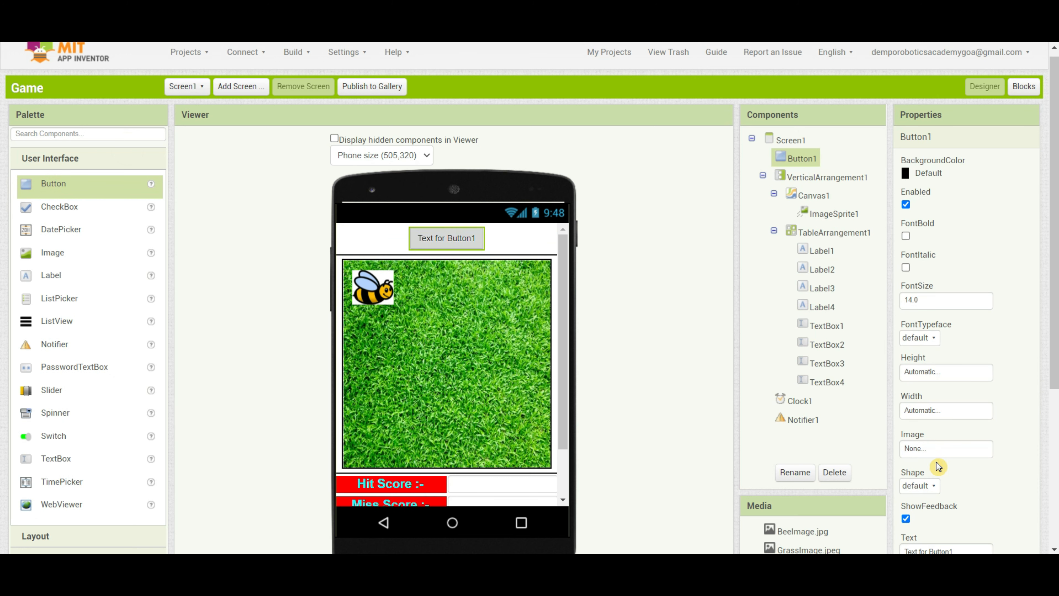
pyautogui.doubleClick(963, 543)
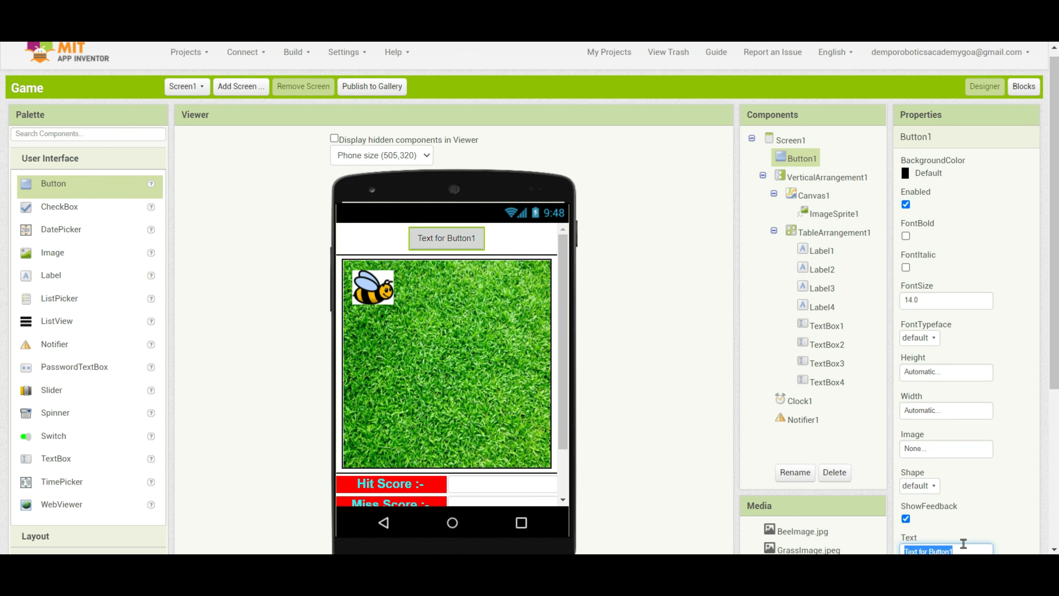
pyautogui.write('Play')
# Give the Play button a cyan background, bold text at font size 20 and a width of Fill parent.
pyautogui.click(924, 179)
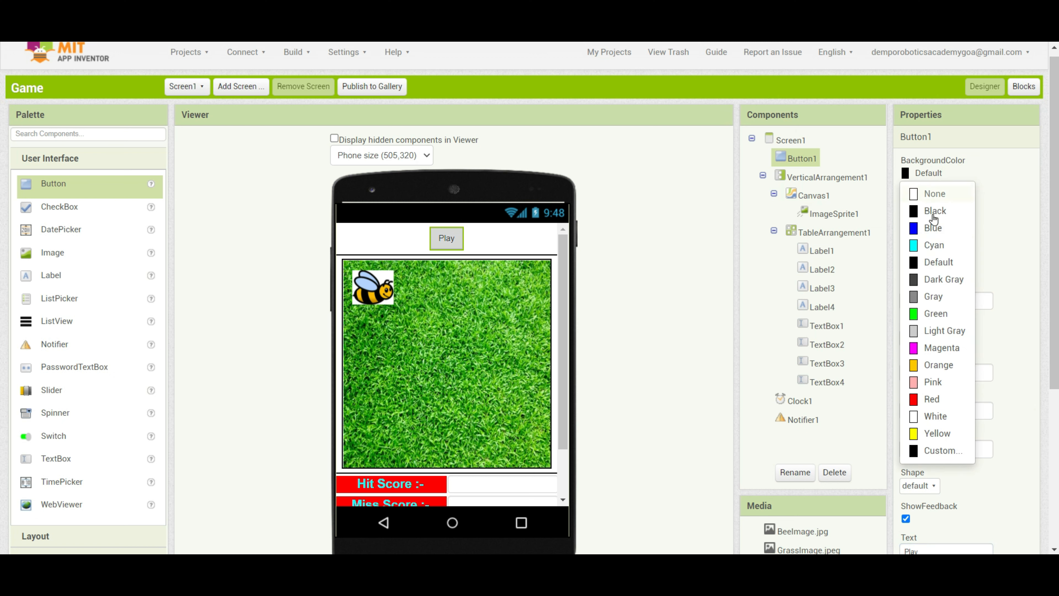
pyautogui.click(918, 241)
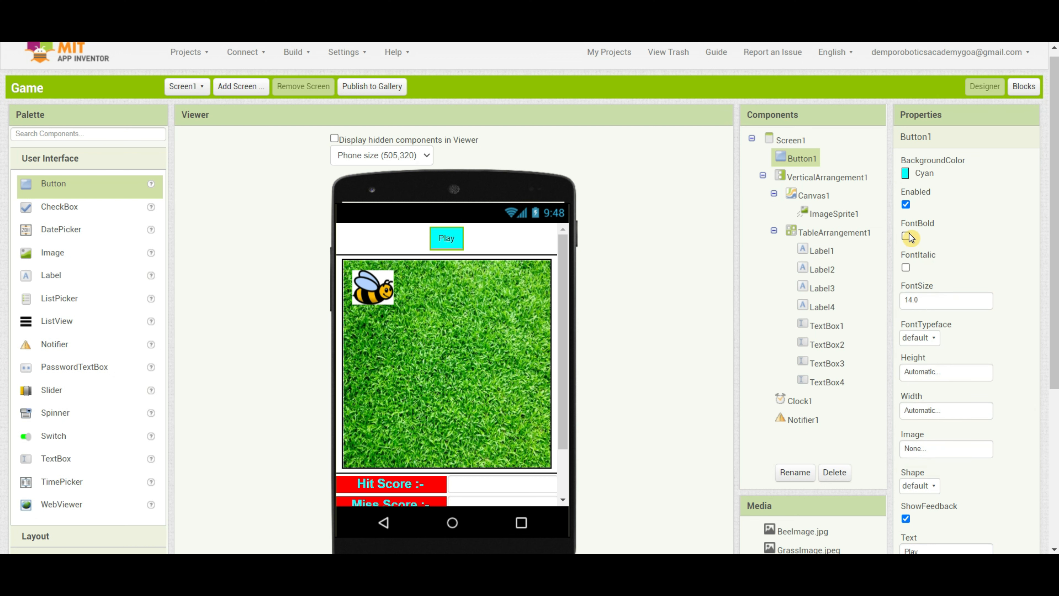
pyautogui.doubleClick(926, 293)
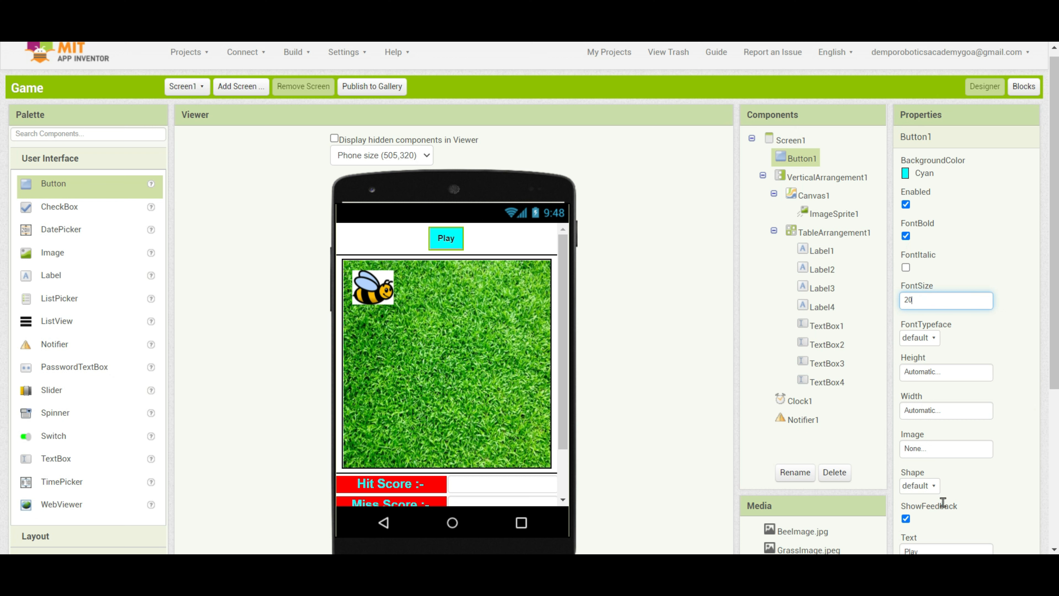
pyautogui.click(939, 412)
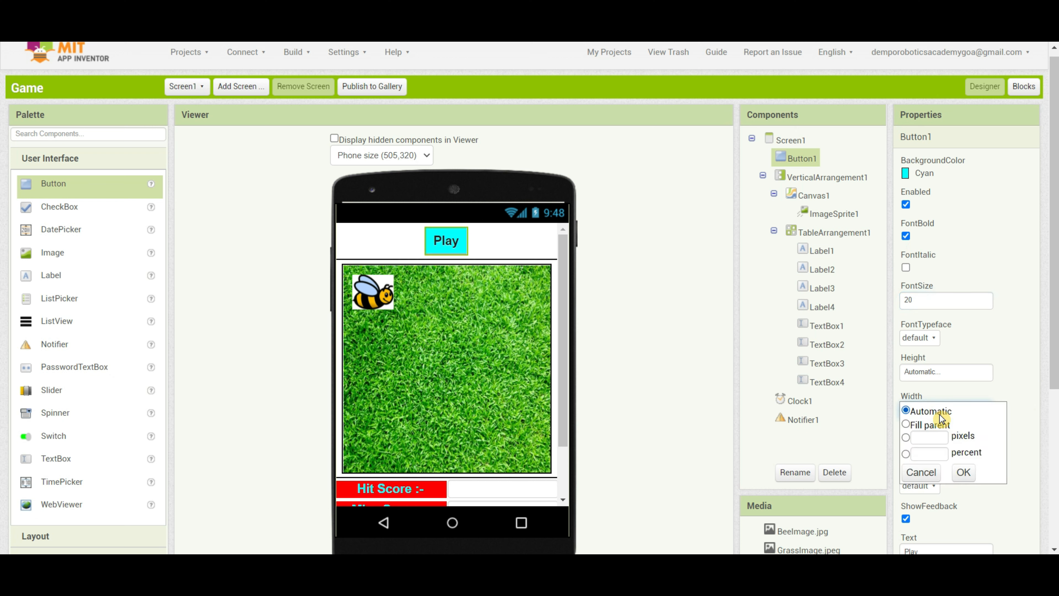
pyautogui.click(930, 425)
pyautogui.click(963, 472)
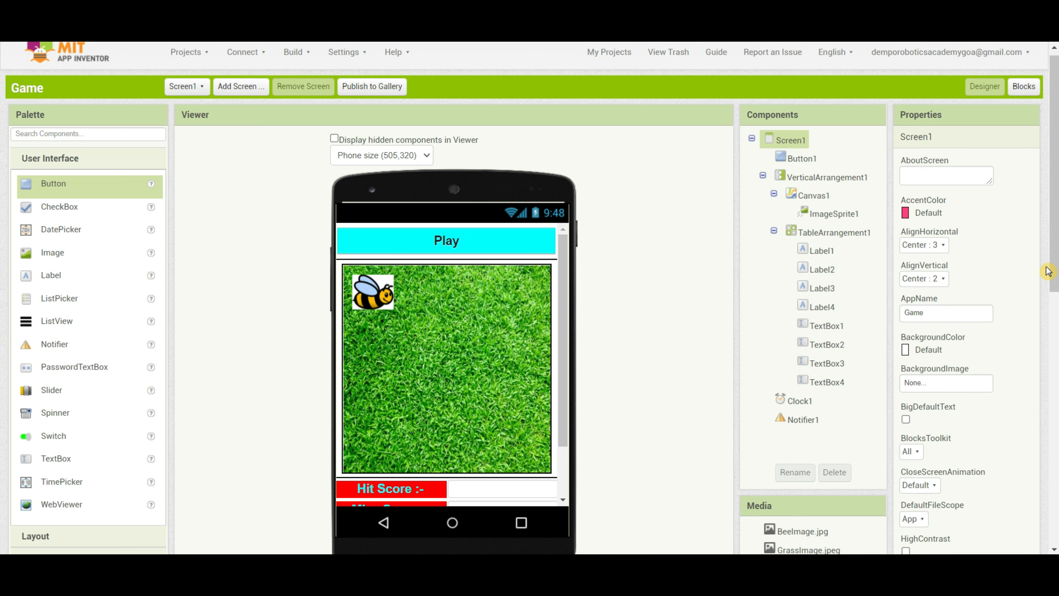
# Look through the further properties of Screen1.
pyautogui.scroll(-2, 1042, 323)
pyautogui.scroll(-3, 1042, 323)
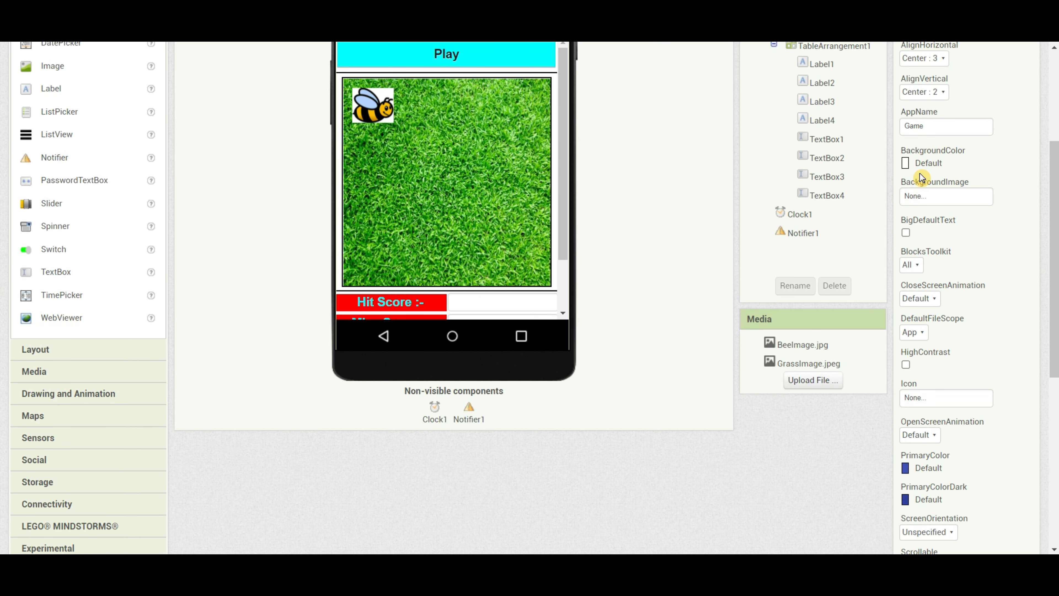